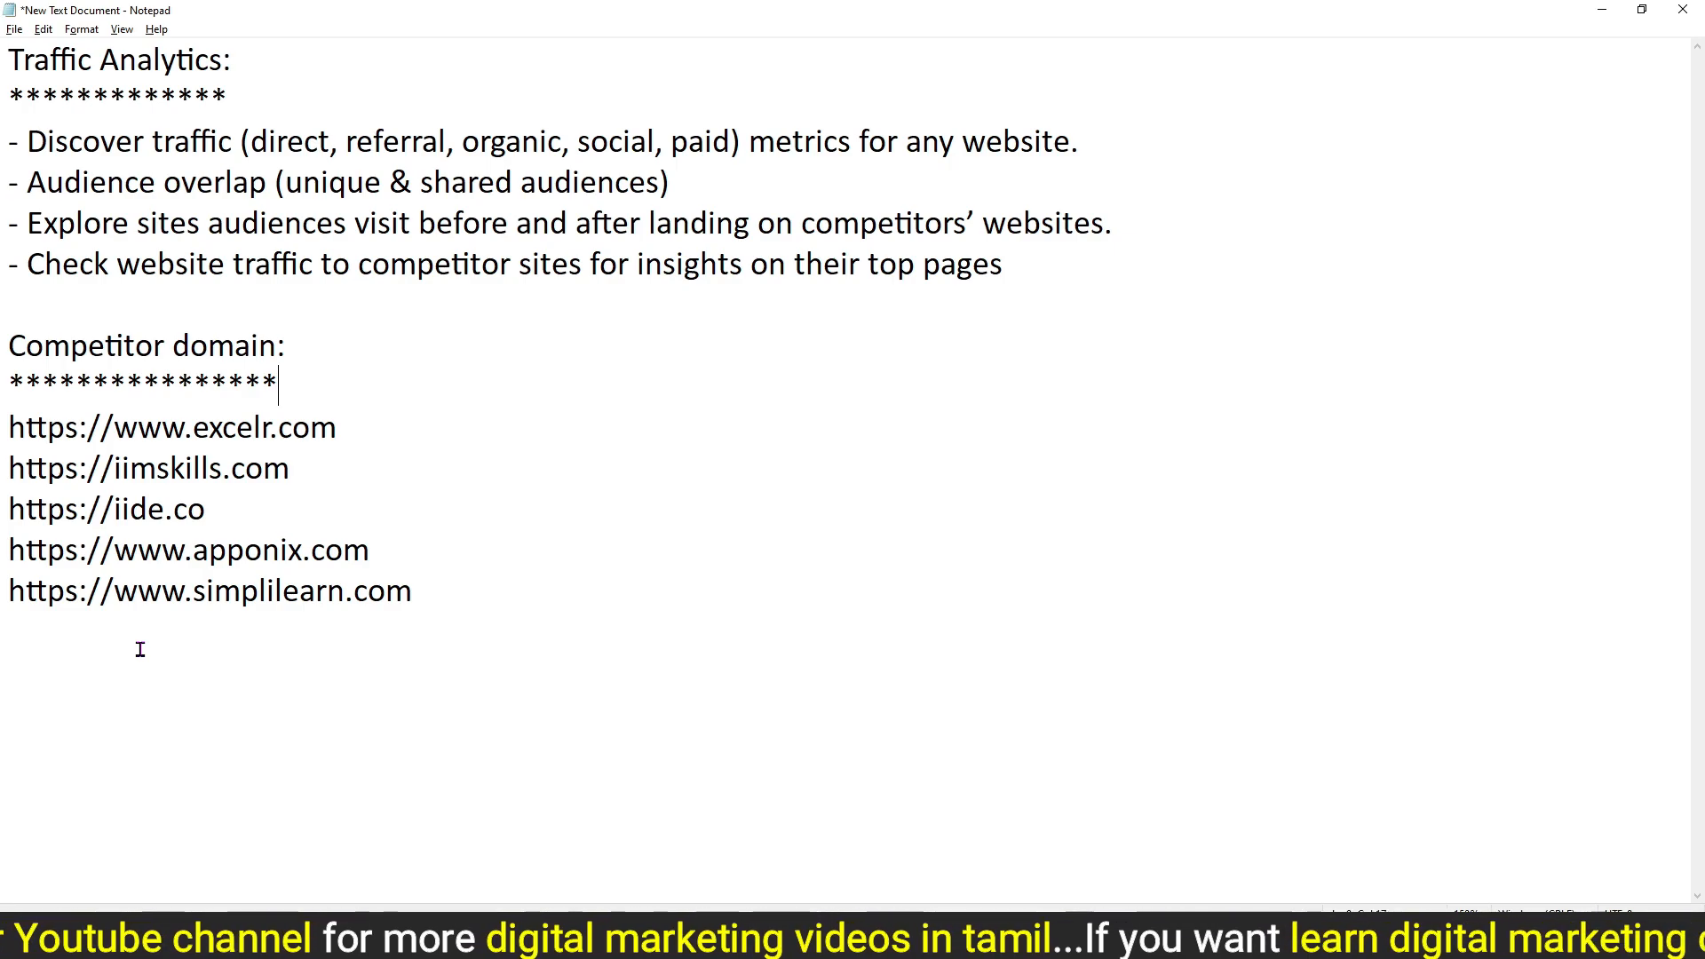
# Step: Switch to Chrome, launch Semrush from the SeoToolAdda page and open the Traffic Analytics tool
pyautogui.moveTo(768, 937)
pyautogui.click(763, 830)
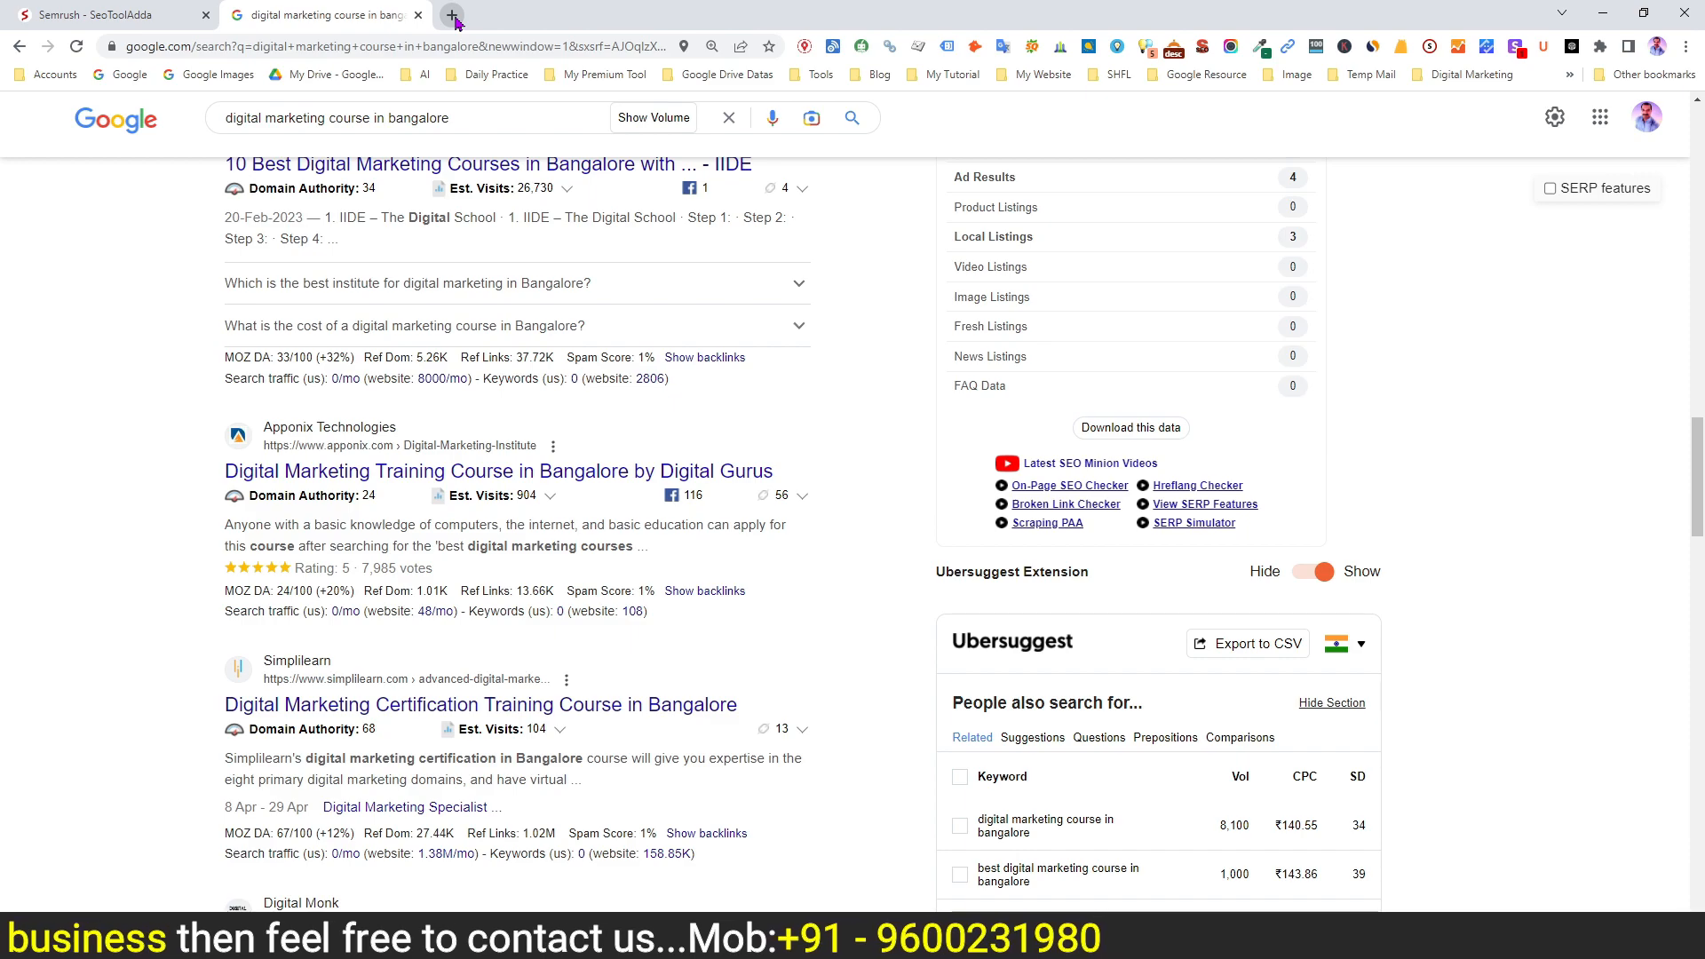
pyautogui.click(133, 15)
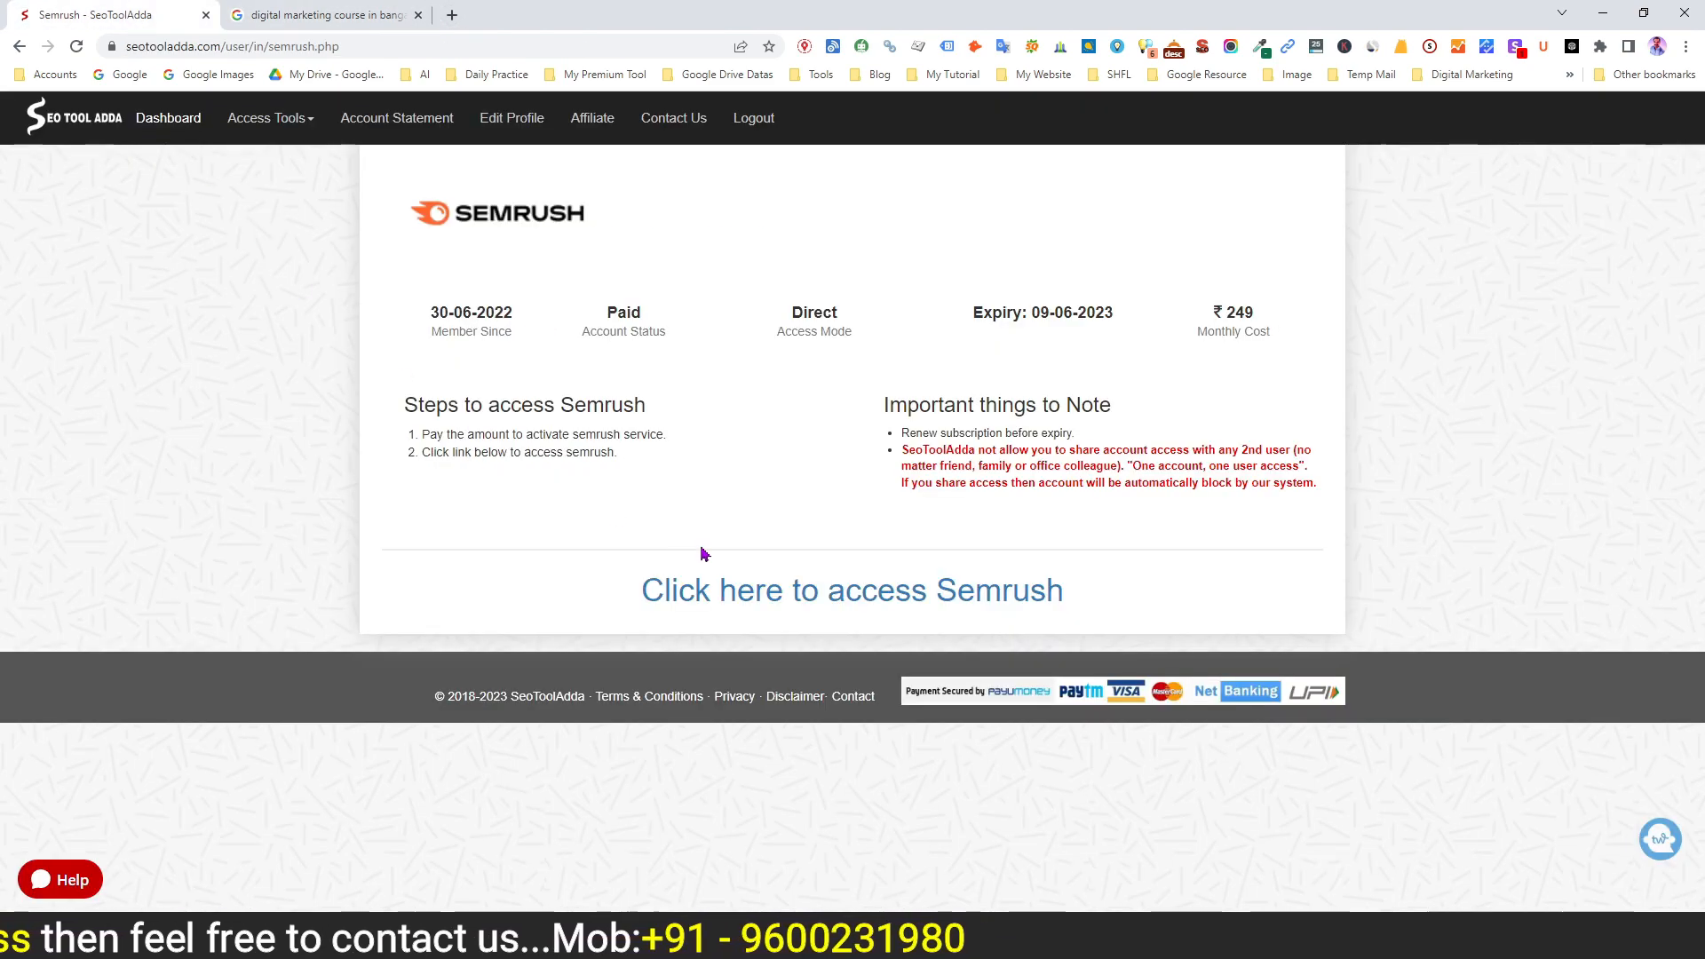
pyautogui.click(796, 603)
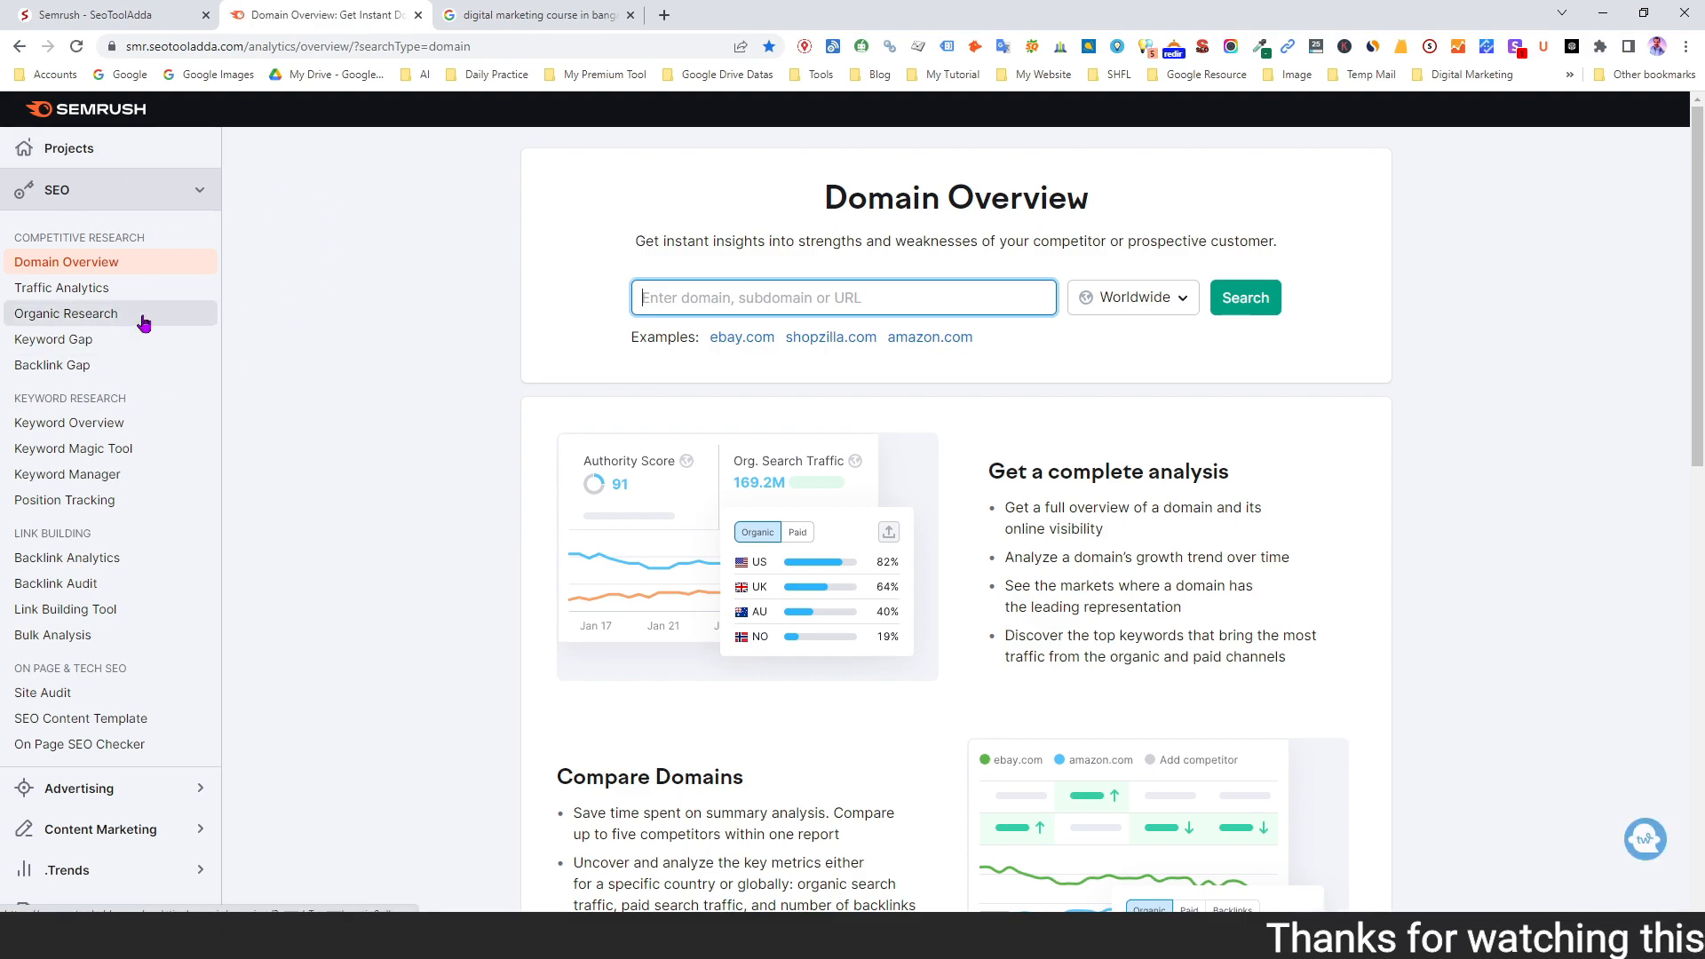
pyautogui.click(46, 291)
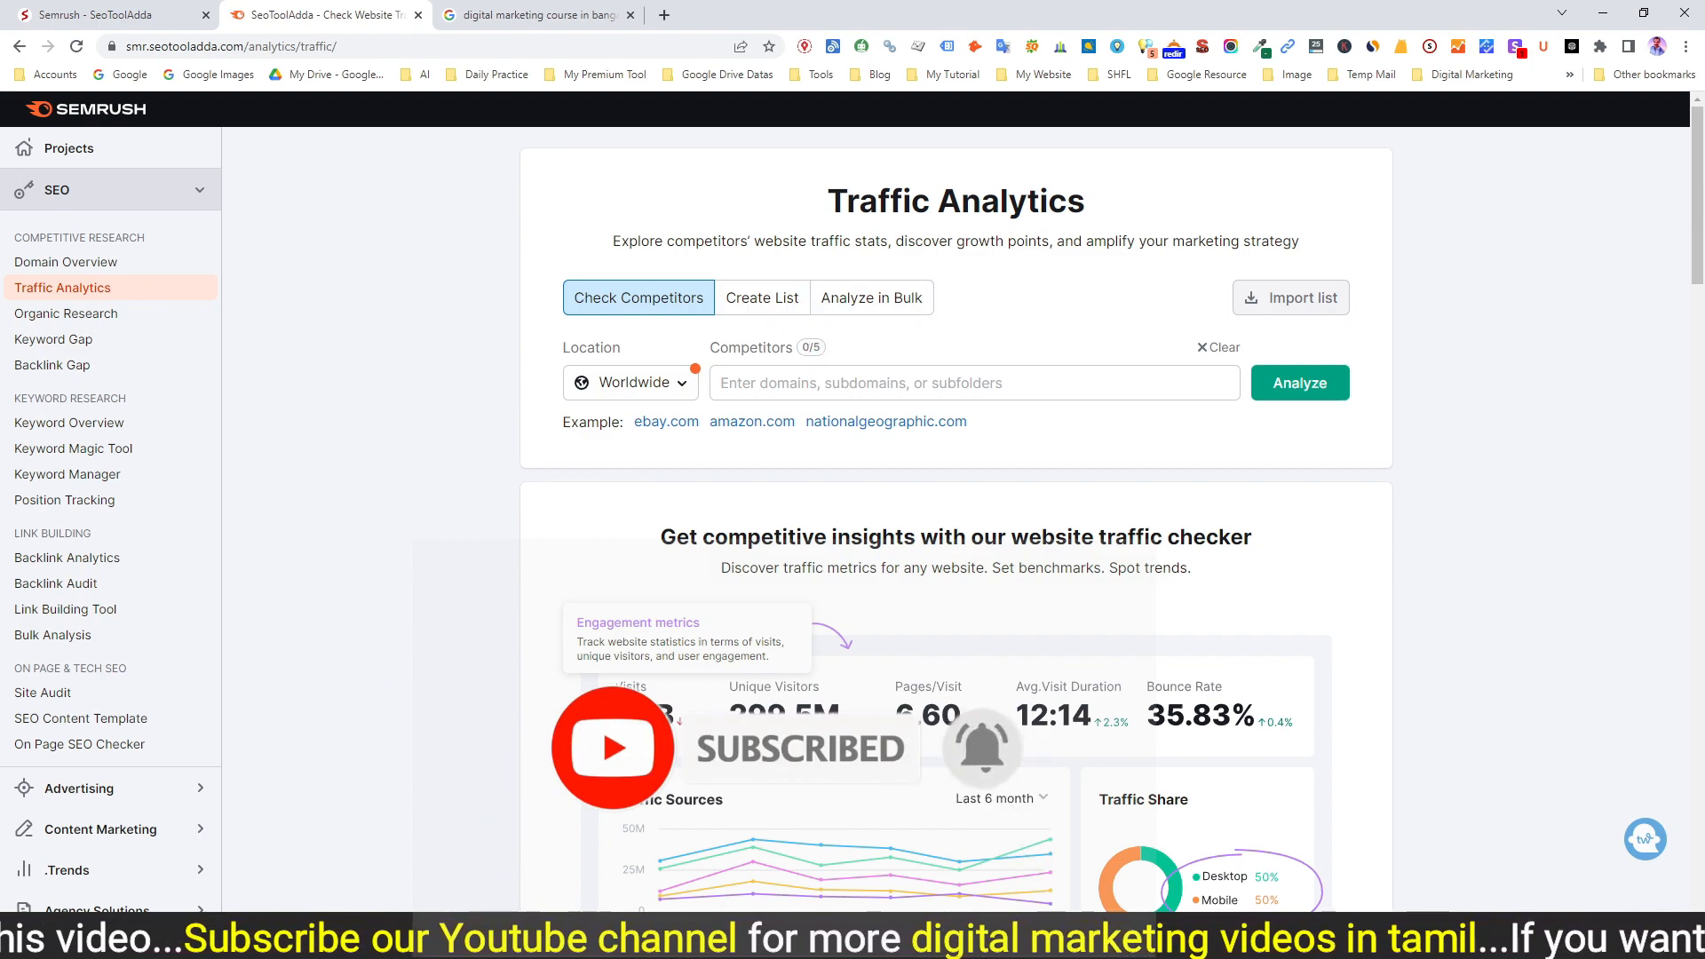
pyautogui.moveTo(1192, 941)
pyautogui.click(1191, 870)
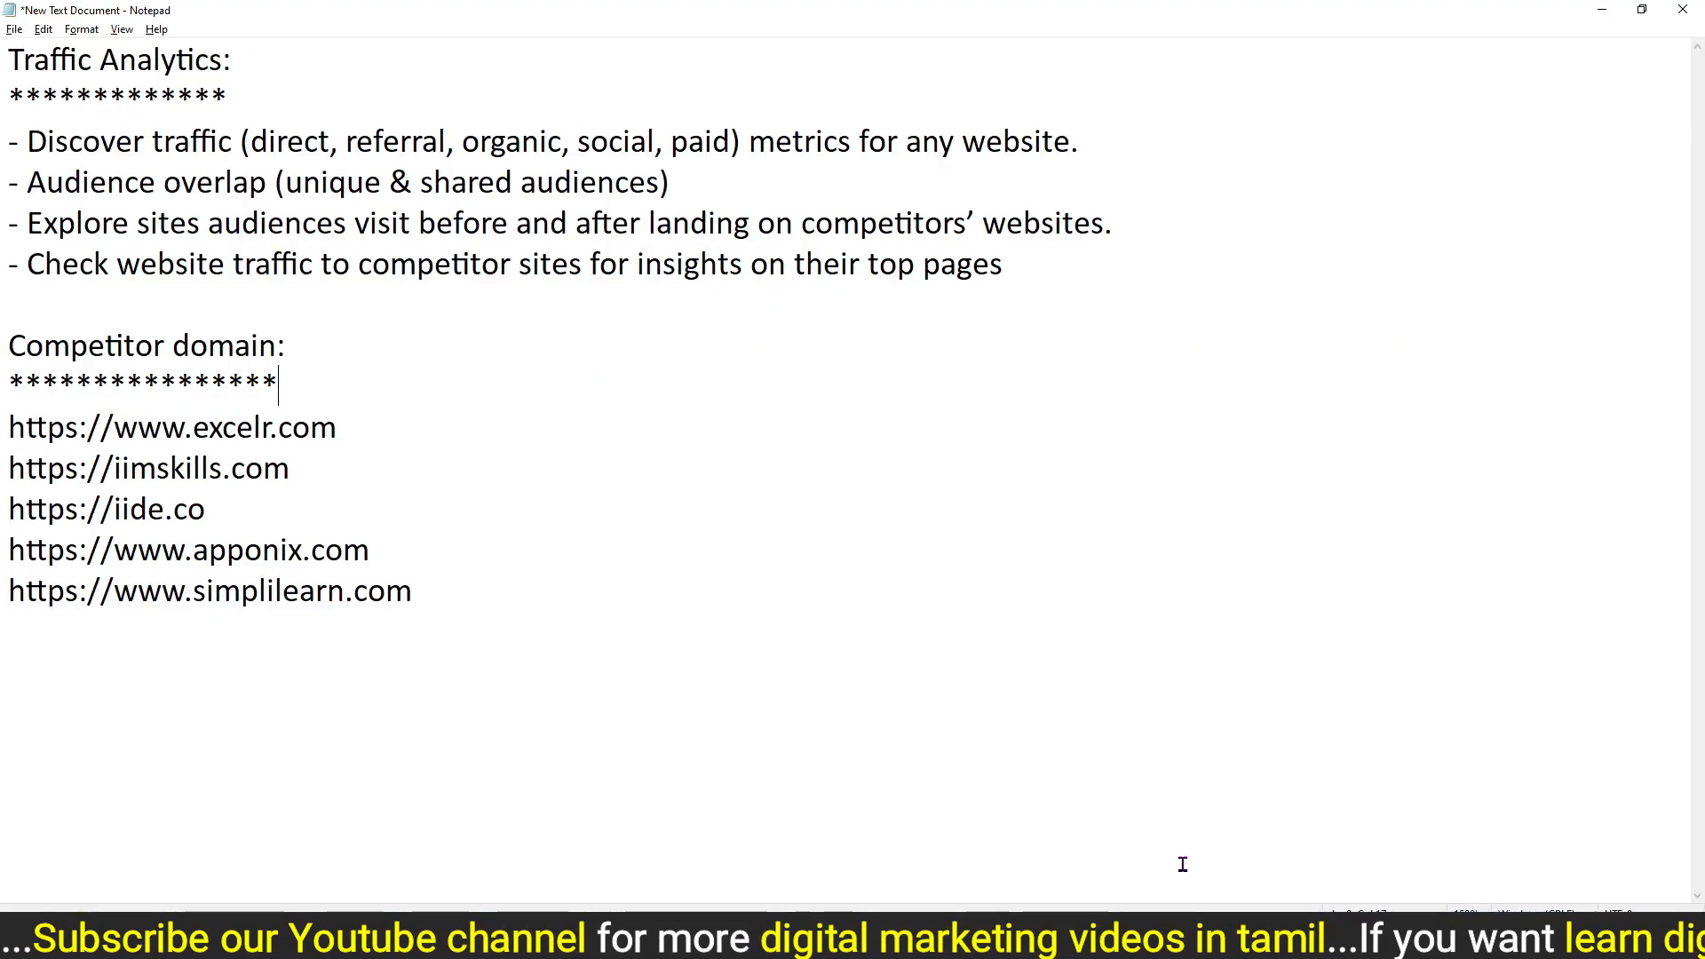
pyautogui.moveTo(346, 428); pyautogui.dragTo(3, 427)
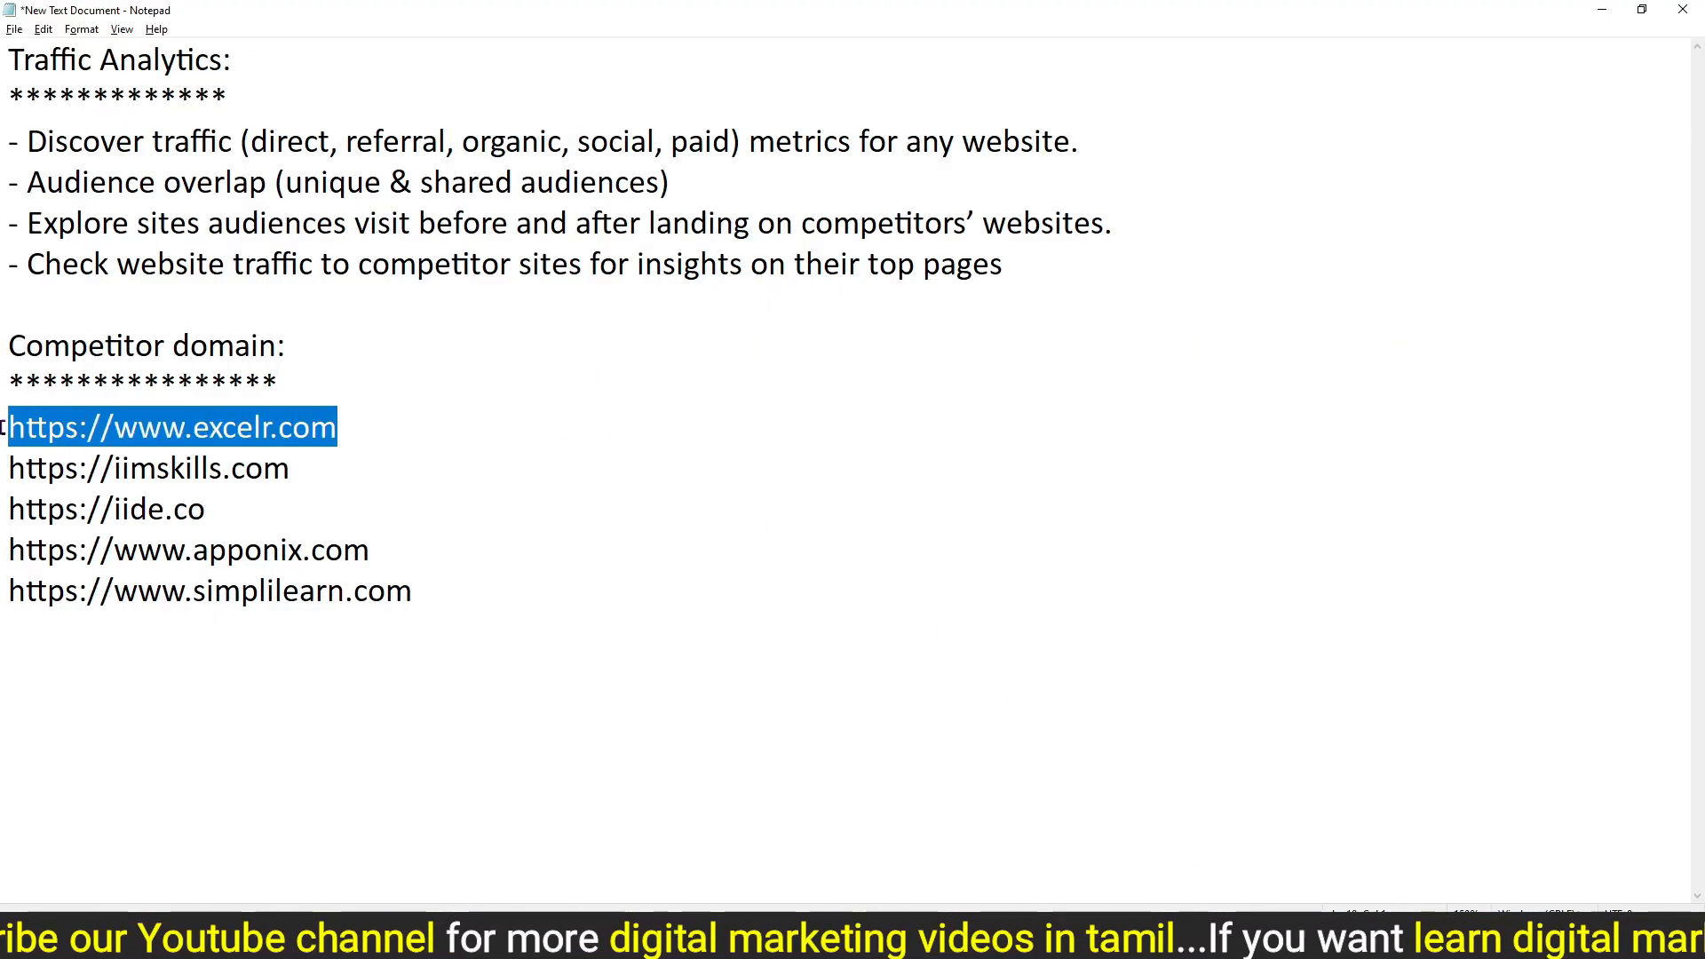
pyautogui.hotkey('alt', 'Tab')
pyautogui.click(817, 389)
pyautogui.write('excelr.com')
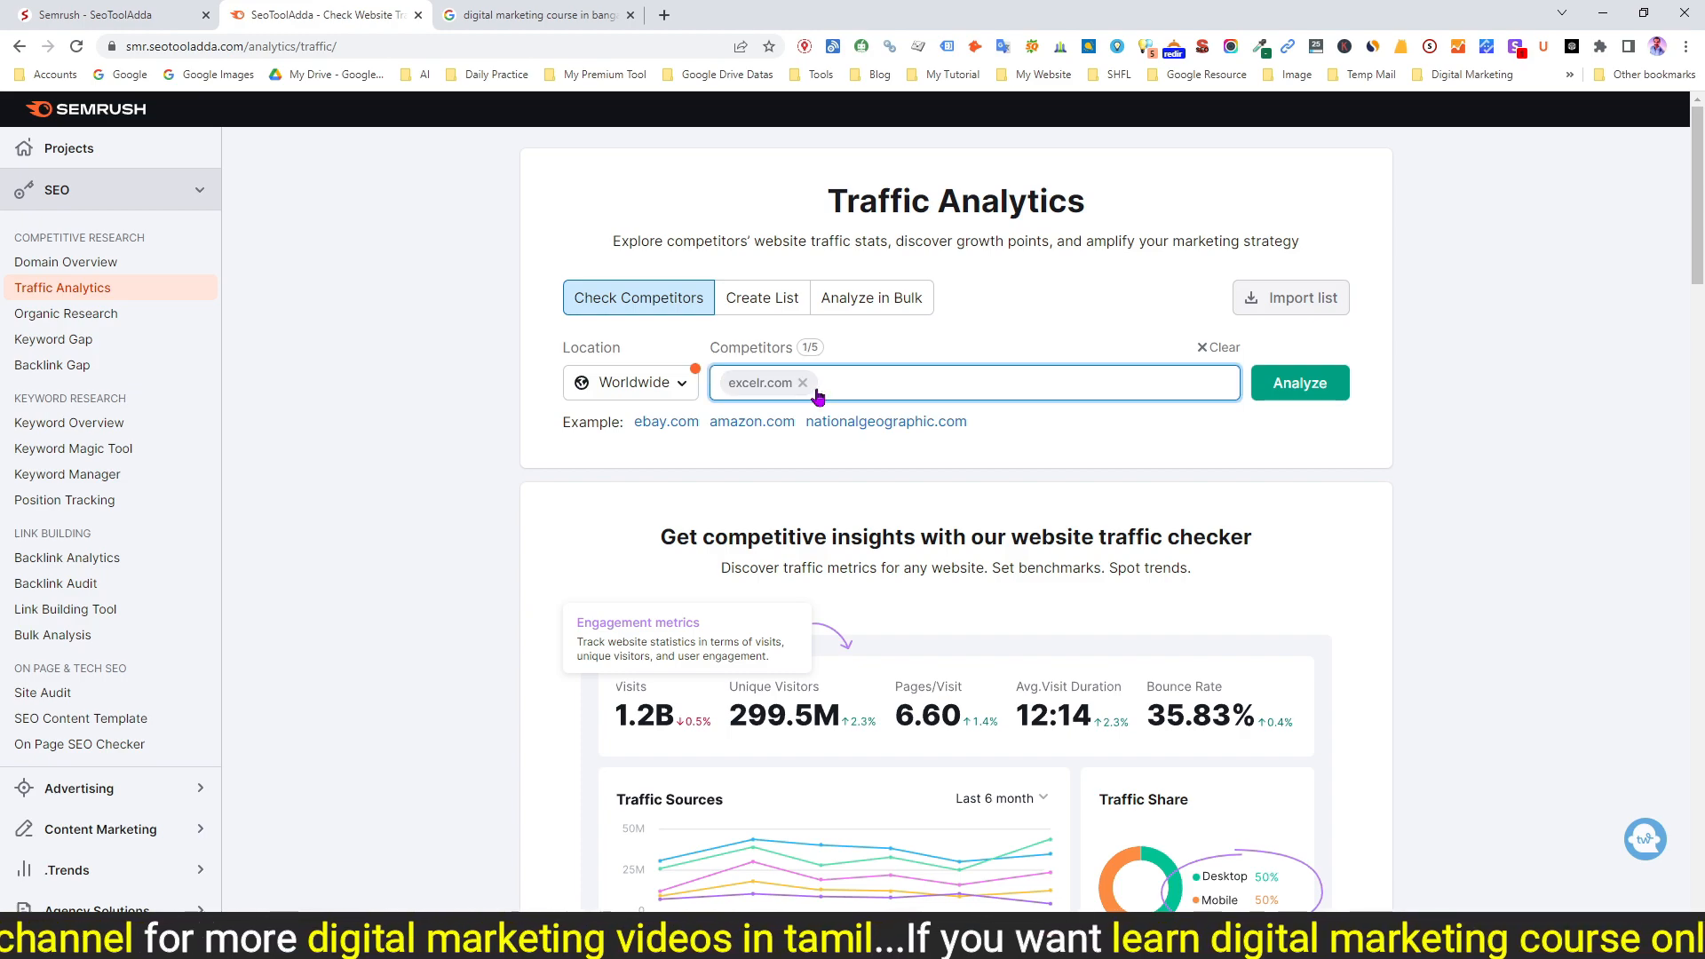
pyautogui.hotkey('alt', 'Tab')
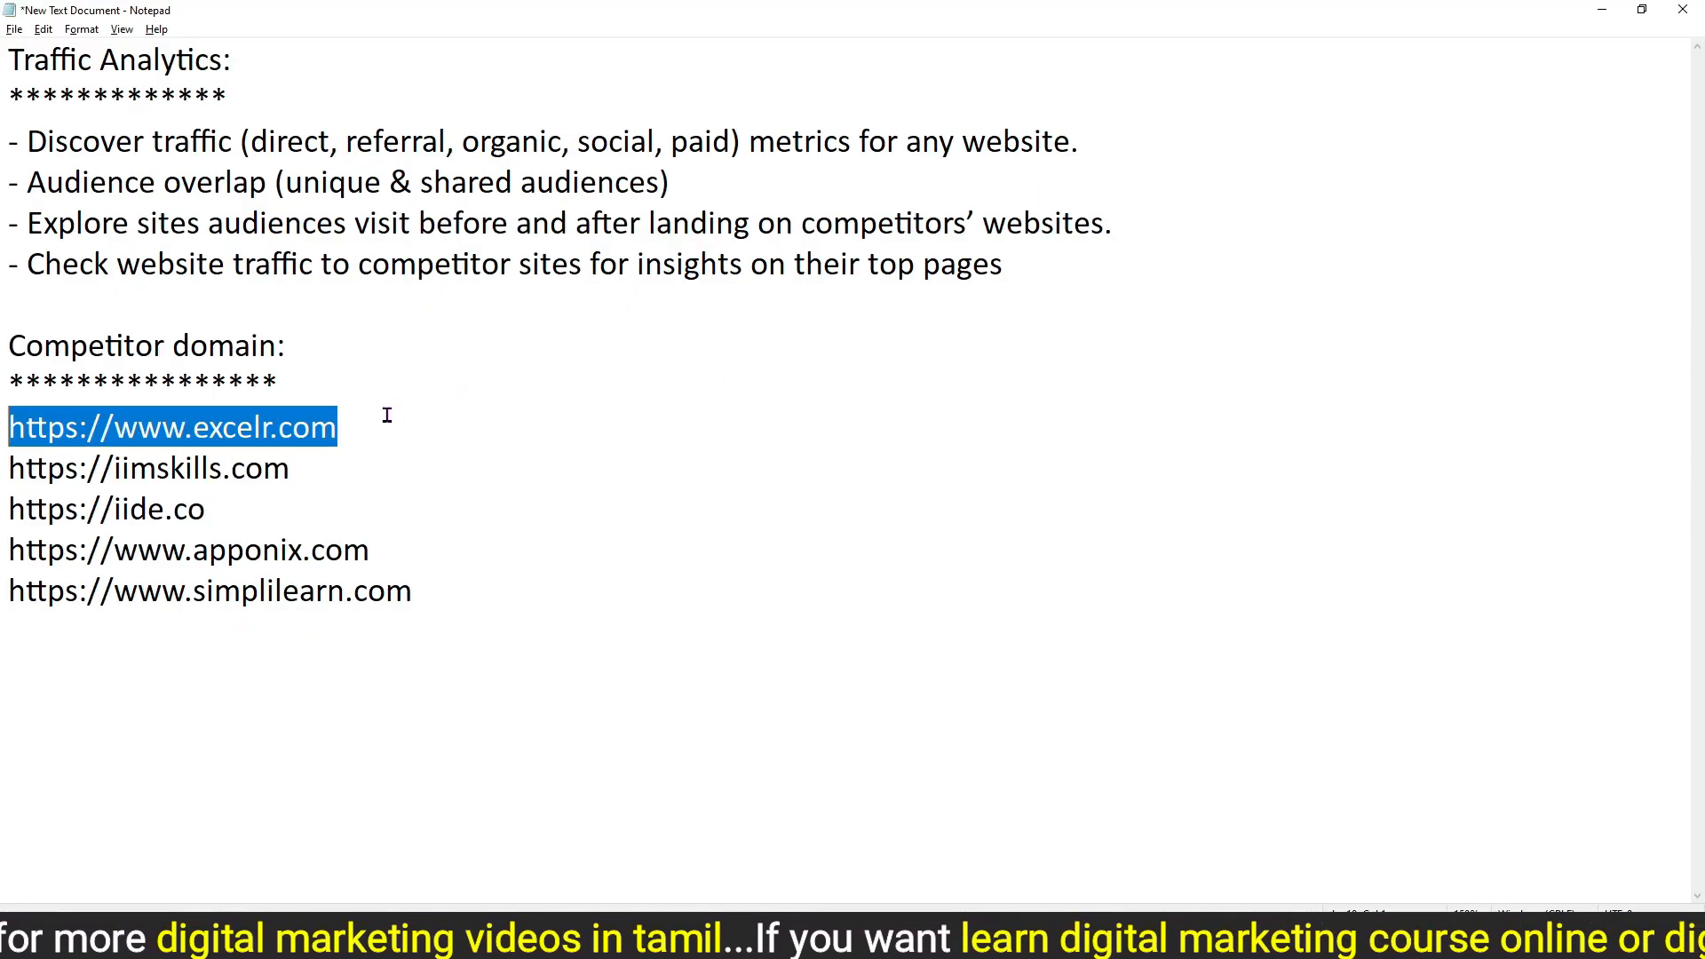
pyautogui.moveTo(304, 471); pyautogui.dragTo(3, 478)
pyautogui.hotkey('ctrl', 'c')
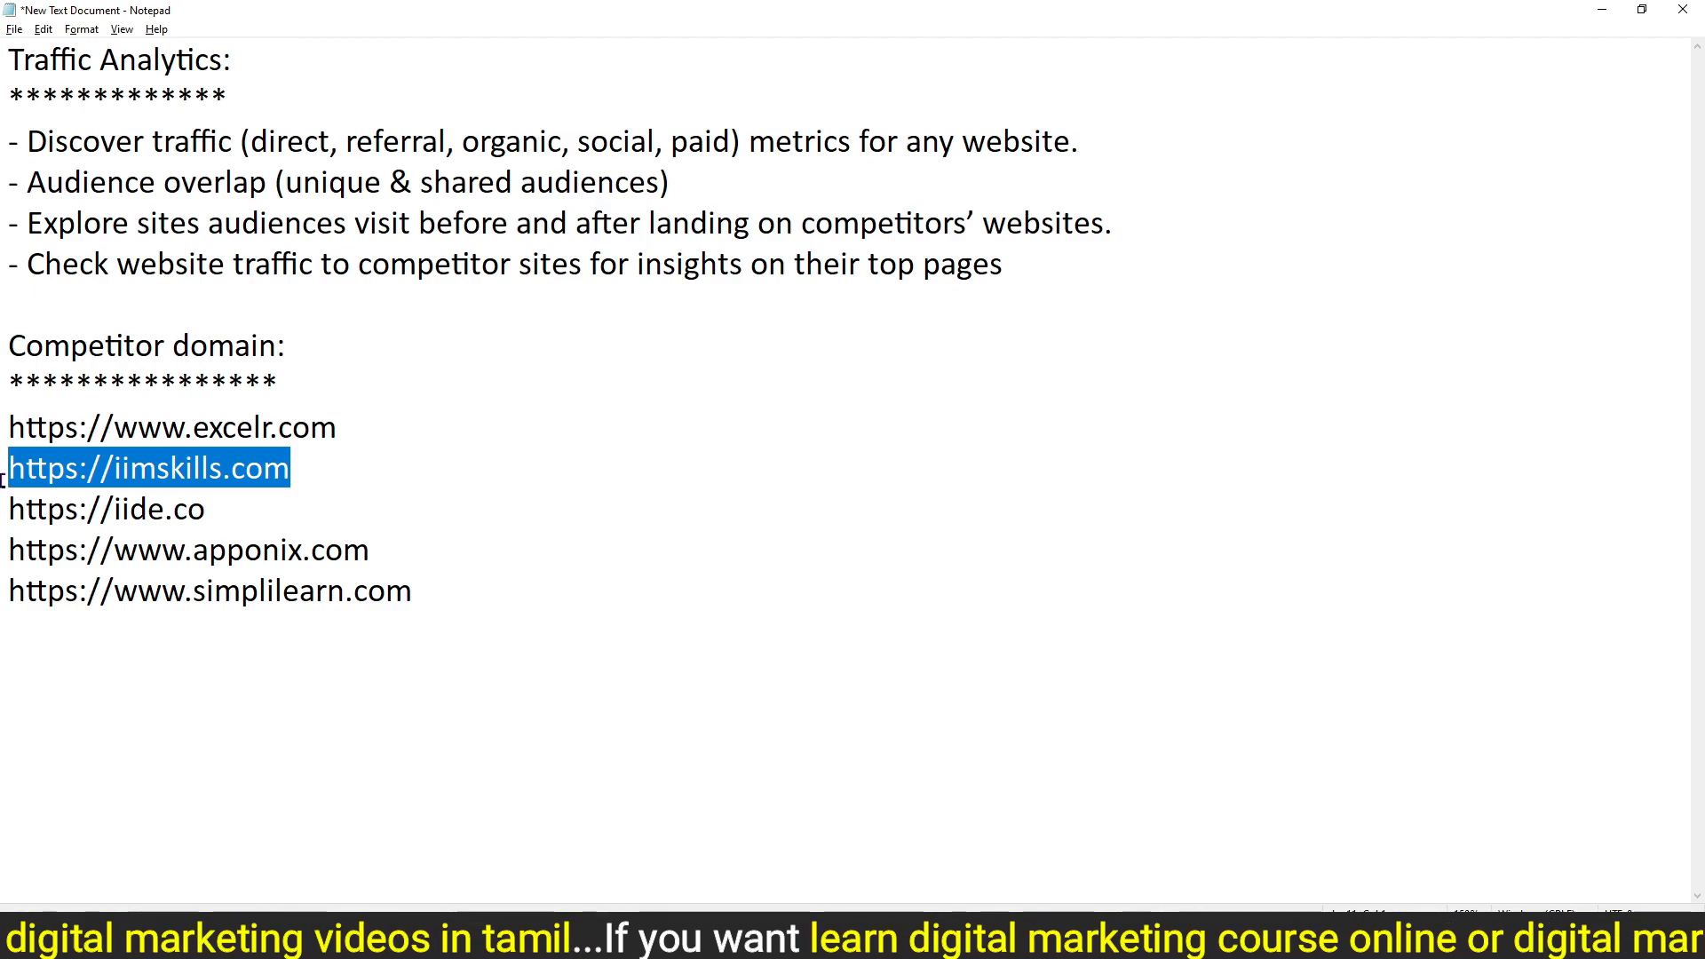
pyautogui.hotkey('alt', 'Tab')
pyautogui.hotkey('ctrl', 'v')
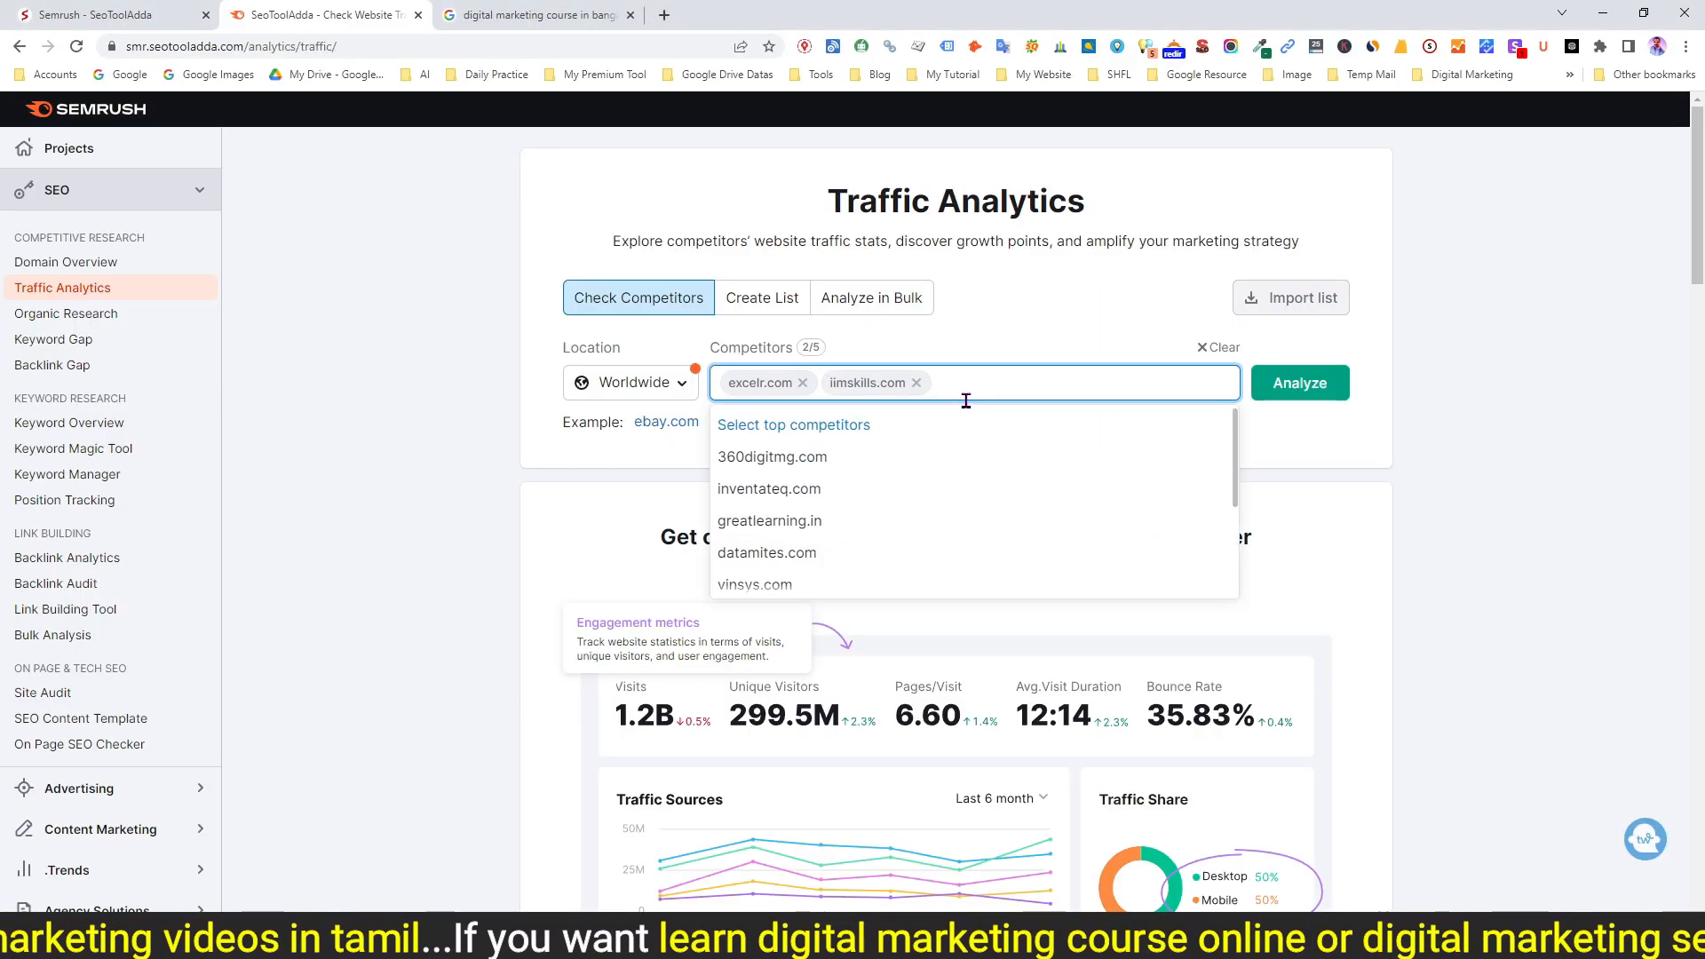
pyautogui.hotkey('alt', 'Tab')
pyautogui.moveTo(249, 510); pyautogui.dragTo(3, 513)
pyautogui.hotkey('ctrl', 'c')
pyautogui.hotkey('alt', 'Tab')
pyautogui.hotkey('ctrl', 'v')
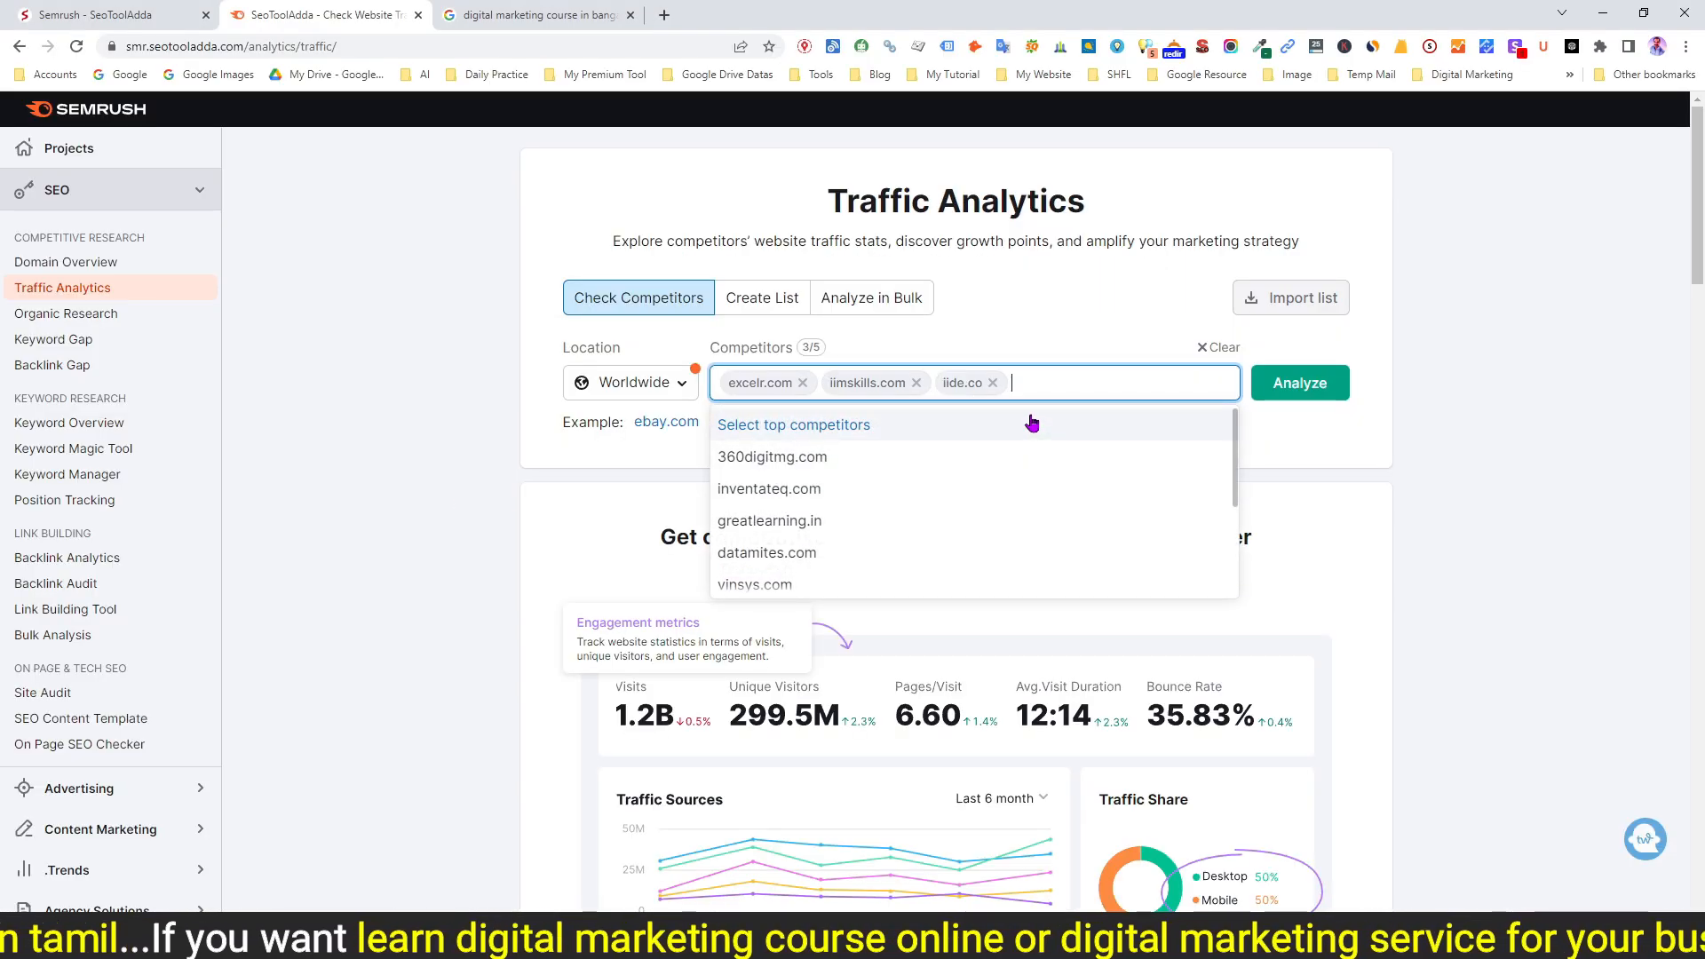
pyautogui.hotkey('alt', 'Tab')
pyautogui.moveTo(377, 559); pyautogui.dragTo(3, 557)
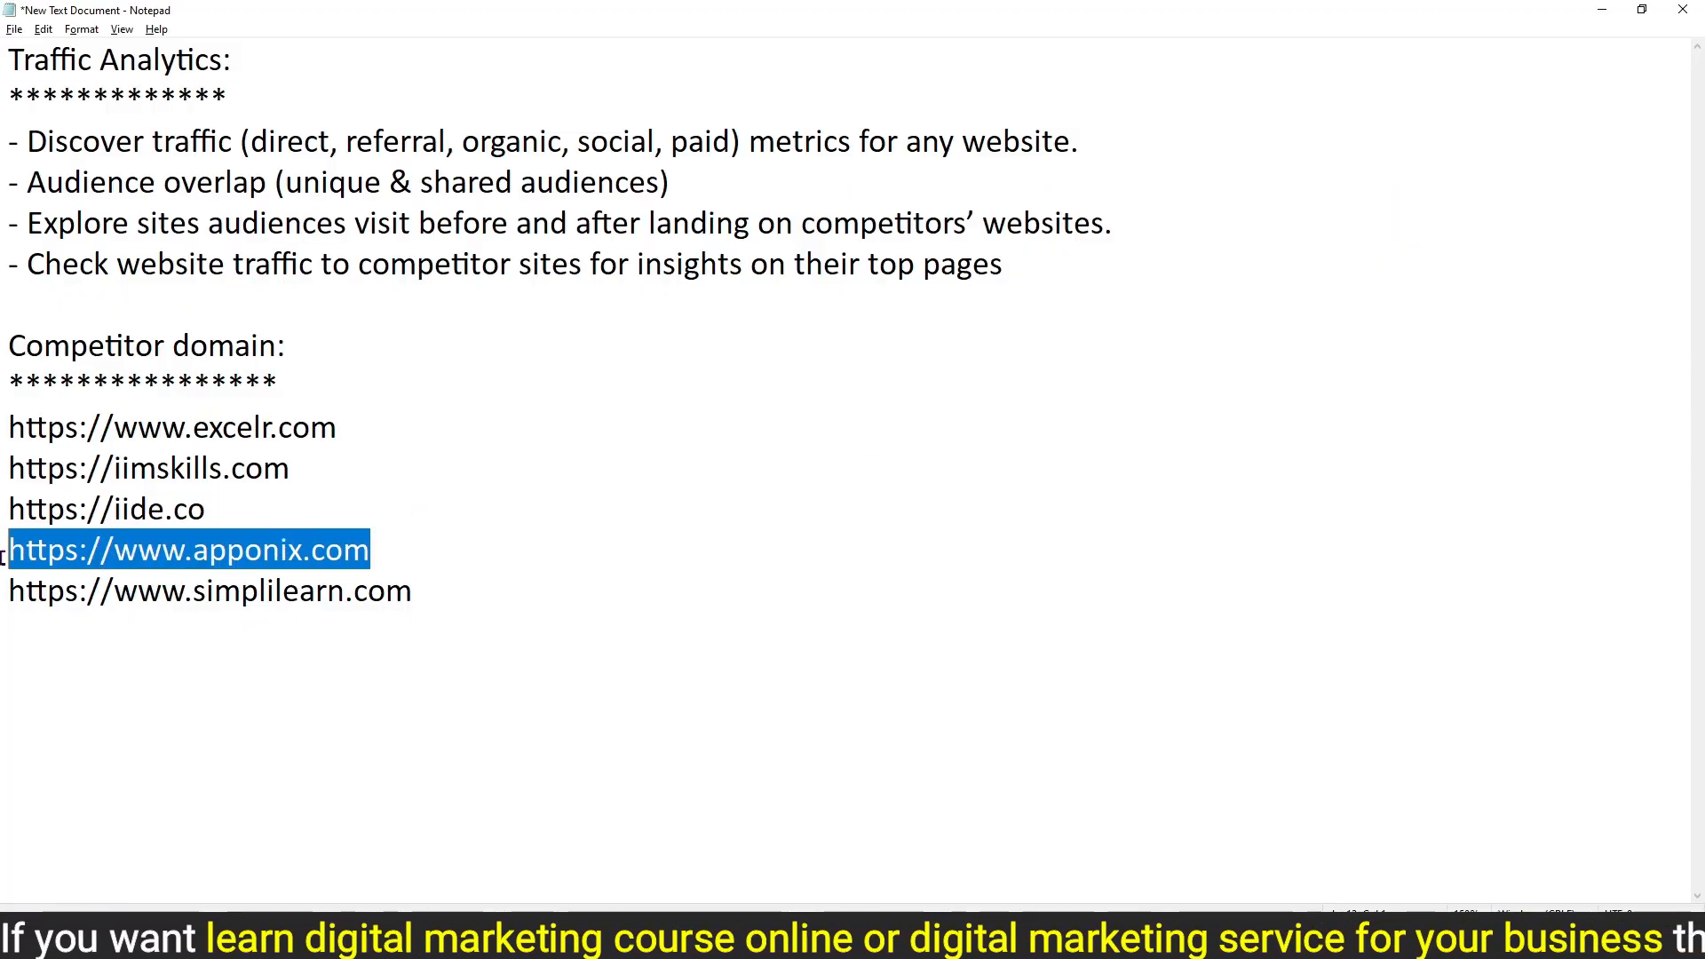
pyautogui.hotkey('ctrl', 'c')
pyautogui.hotkey('alt', 'Tab')
pyautogui.hotkey('ctrl', 'v')
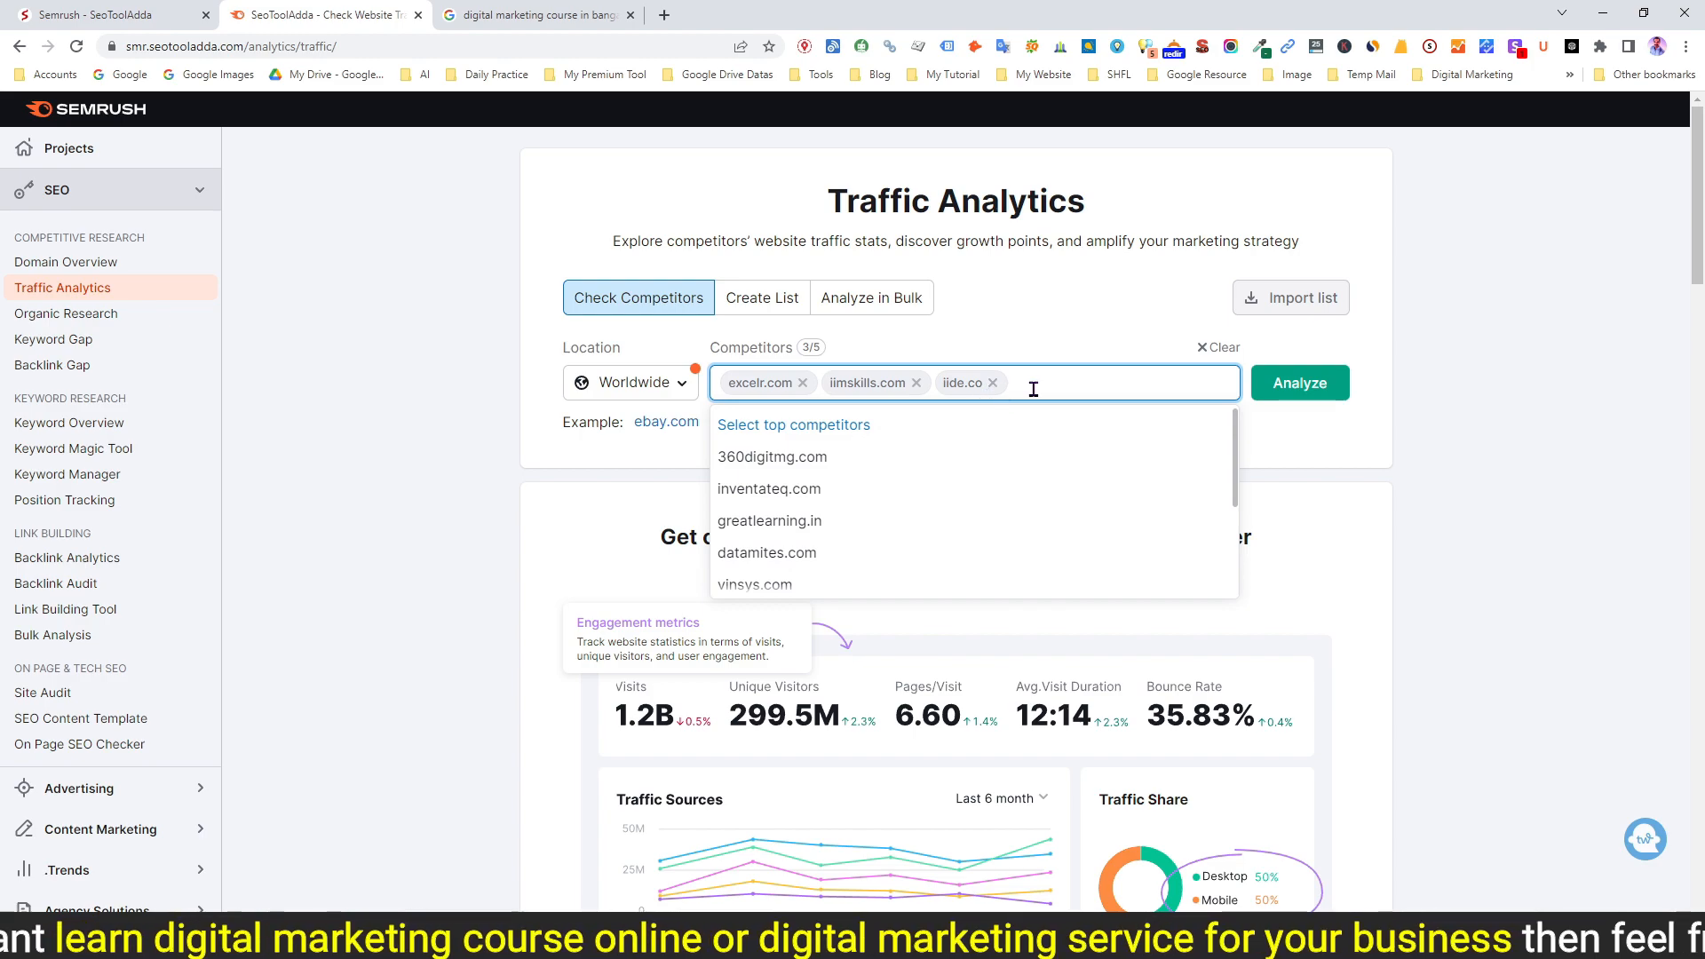
pyautogui.hotkey('alt', 'Tab')
pyautogui.moveTo(439, 593); pyautogui.dragTo(3, 593)
pyautogui.hotkey('ctrl', 'c')
pyautogui.hotkey('alt', 'Tab')
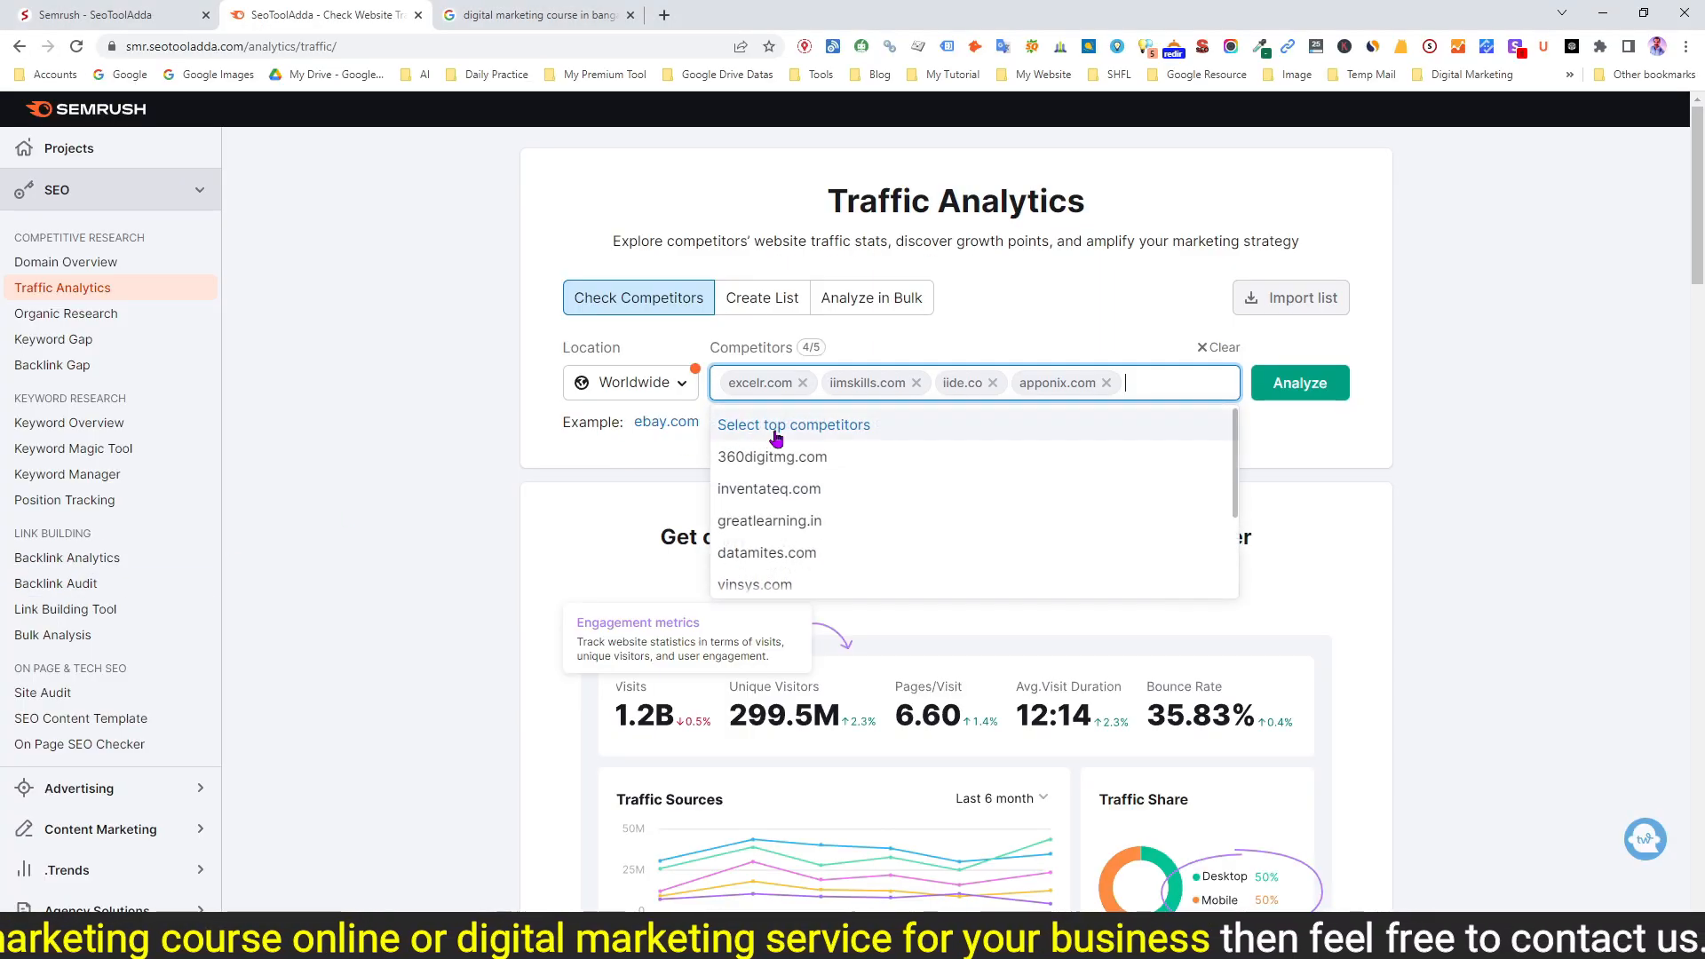
pyautogui.hotkey('ctrl', 'v')
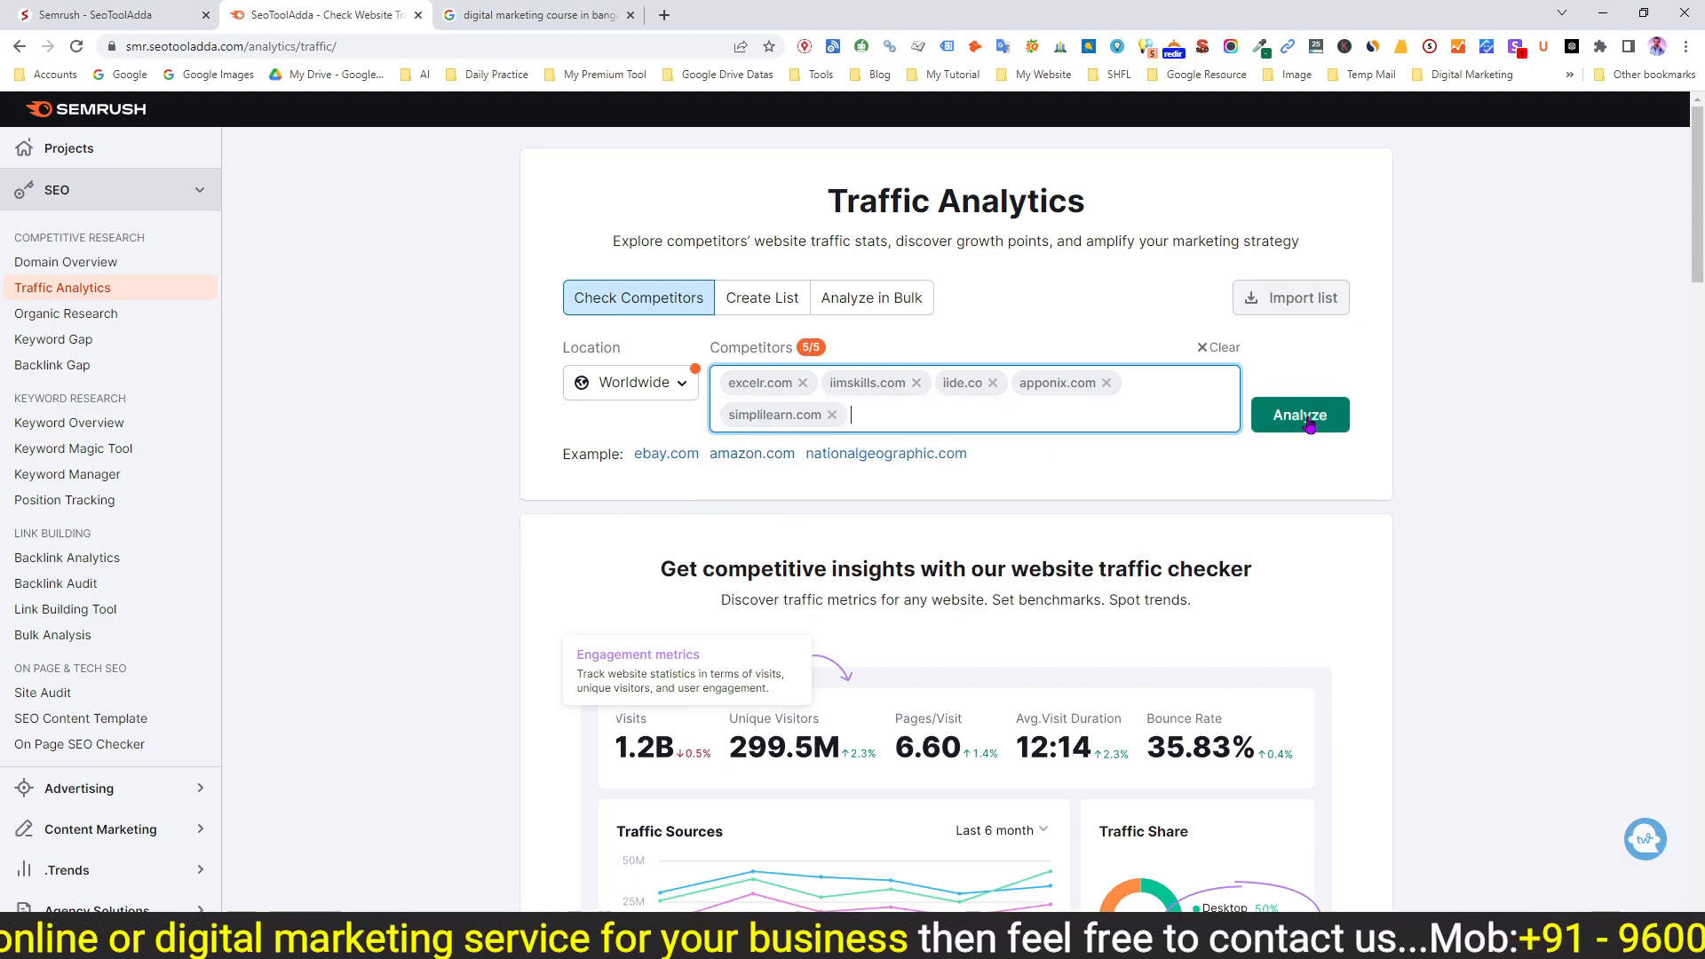
pyautogui.click(1279, 428)
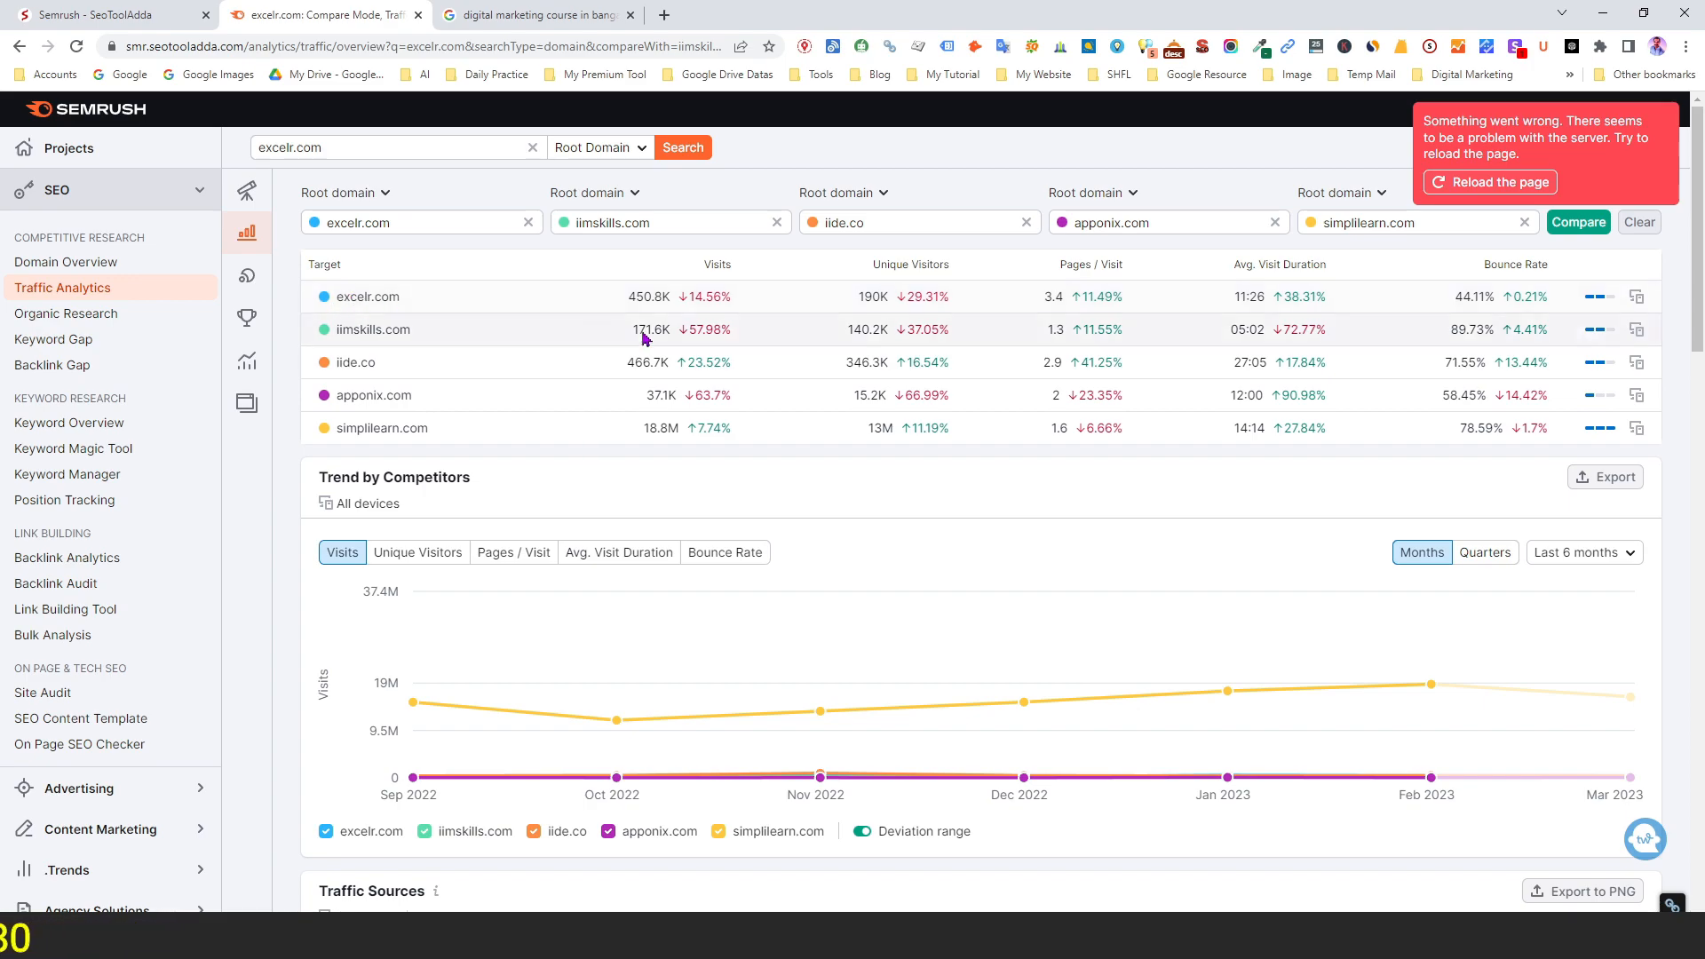
# Step: Examine the five domains' visits and engagement metrics, the Trend by Competitors chart and its available date ranges
pyautogui.moveTo(697, 307)
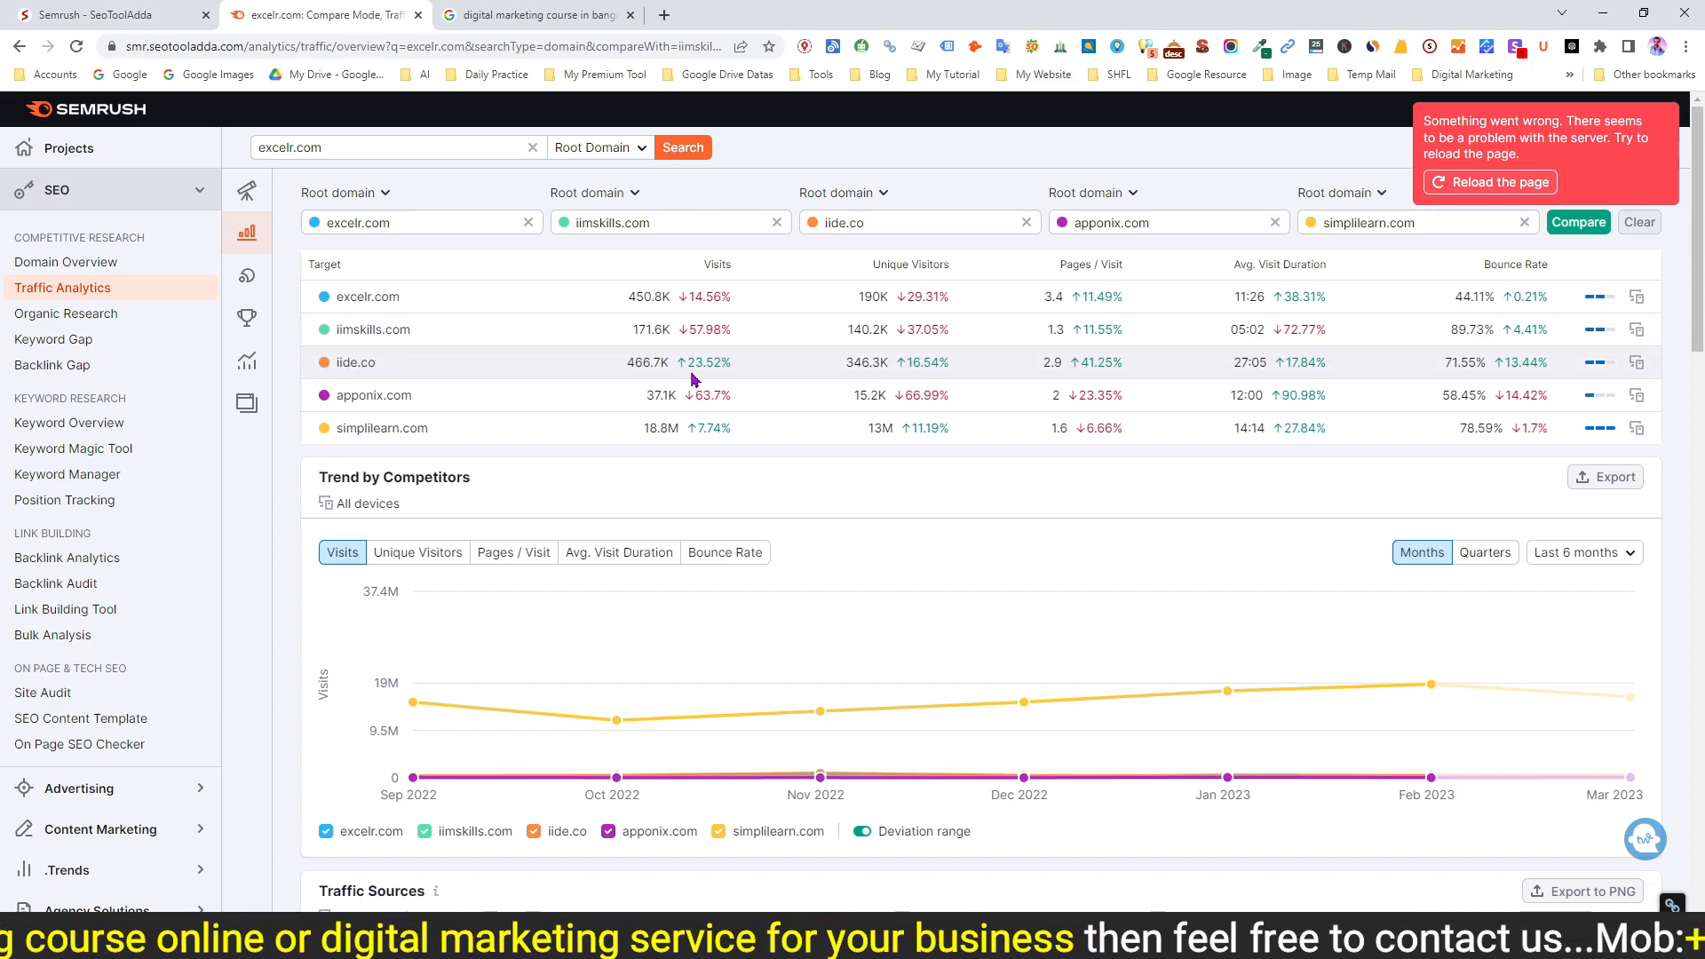
pyautogui.moveTo(698, 373)
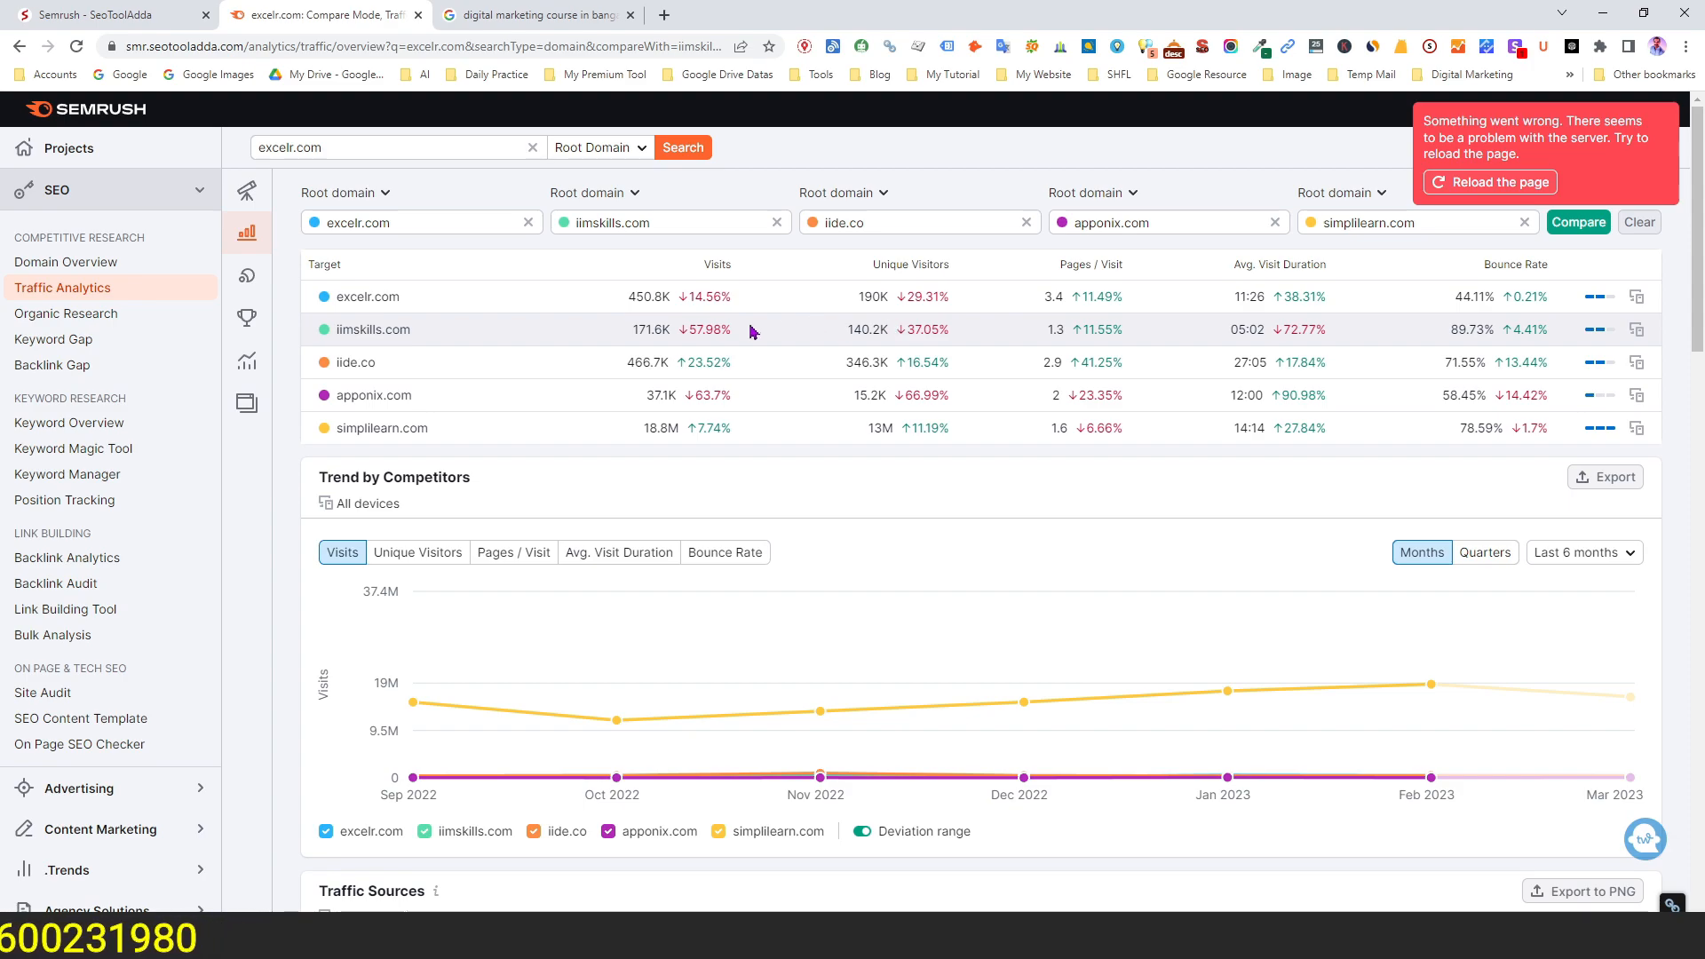
pyautogui.moveTo(952, 264)
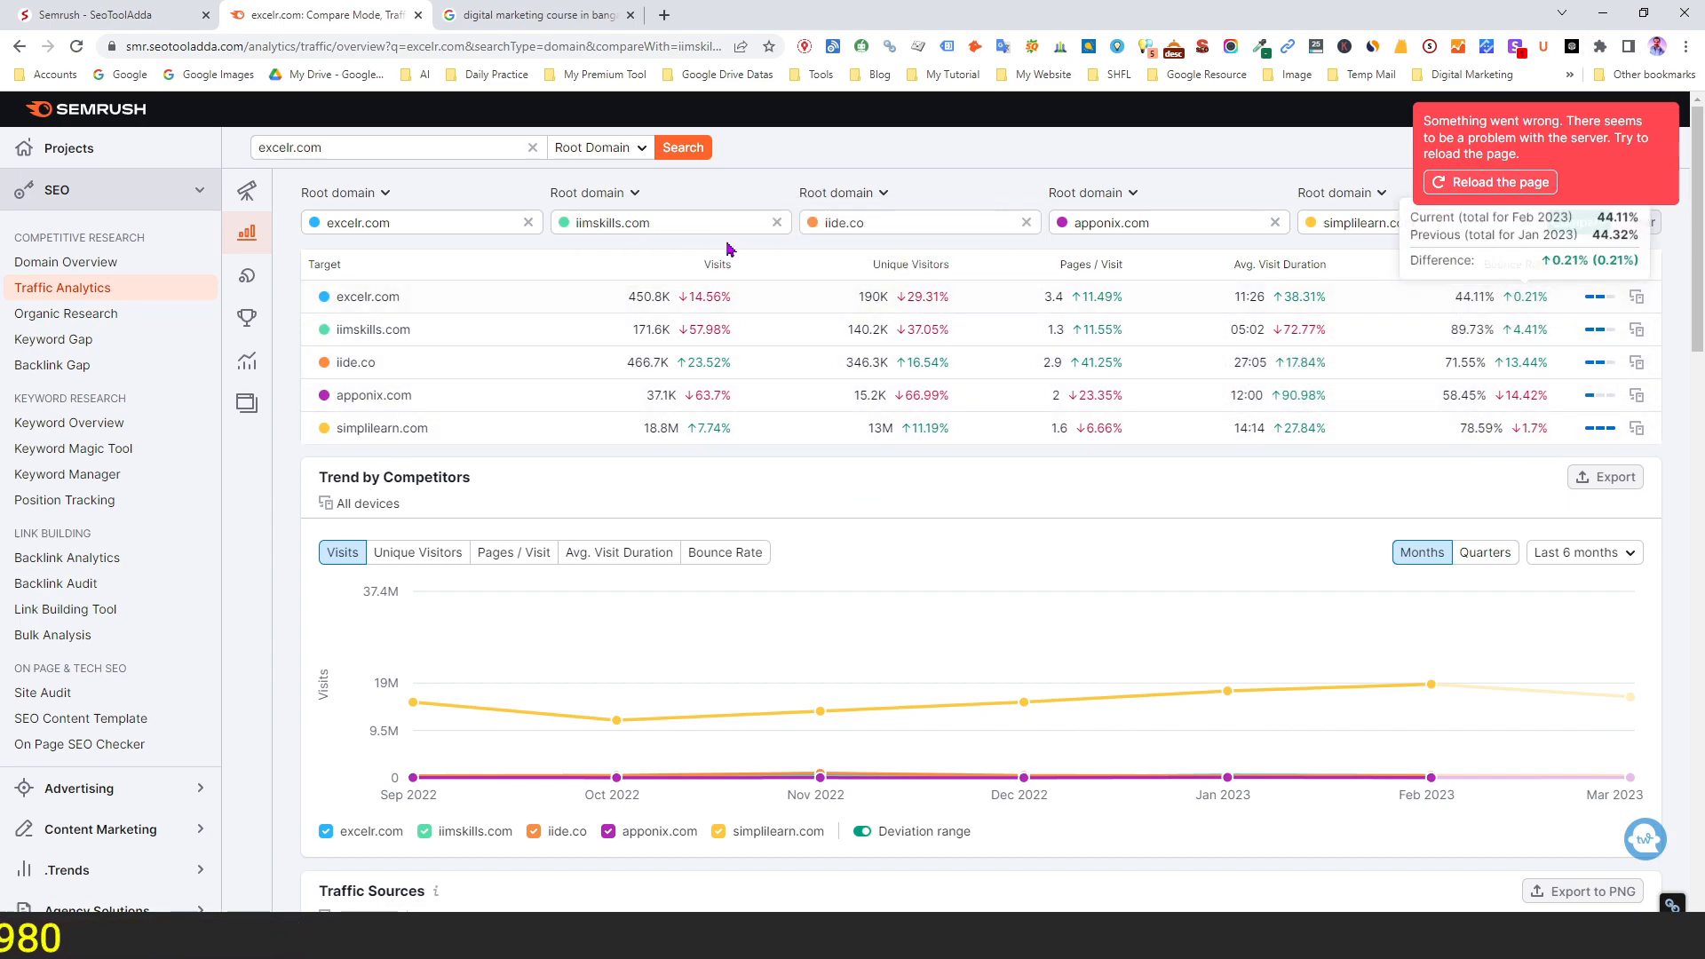
pyautogui.scroll(-1, 434, 499)
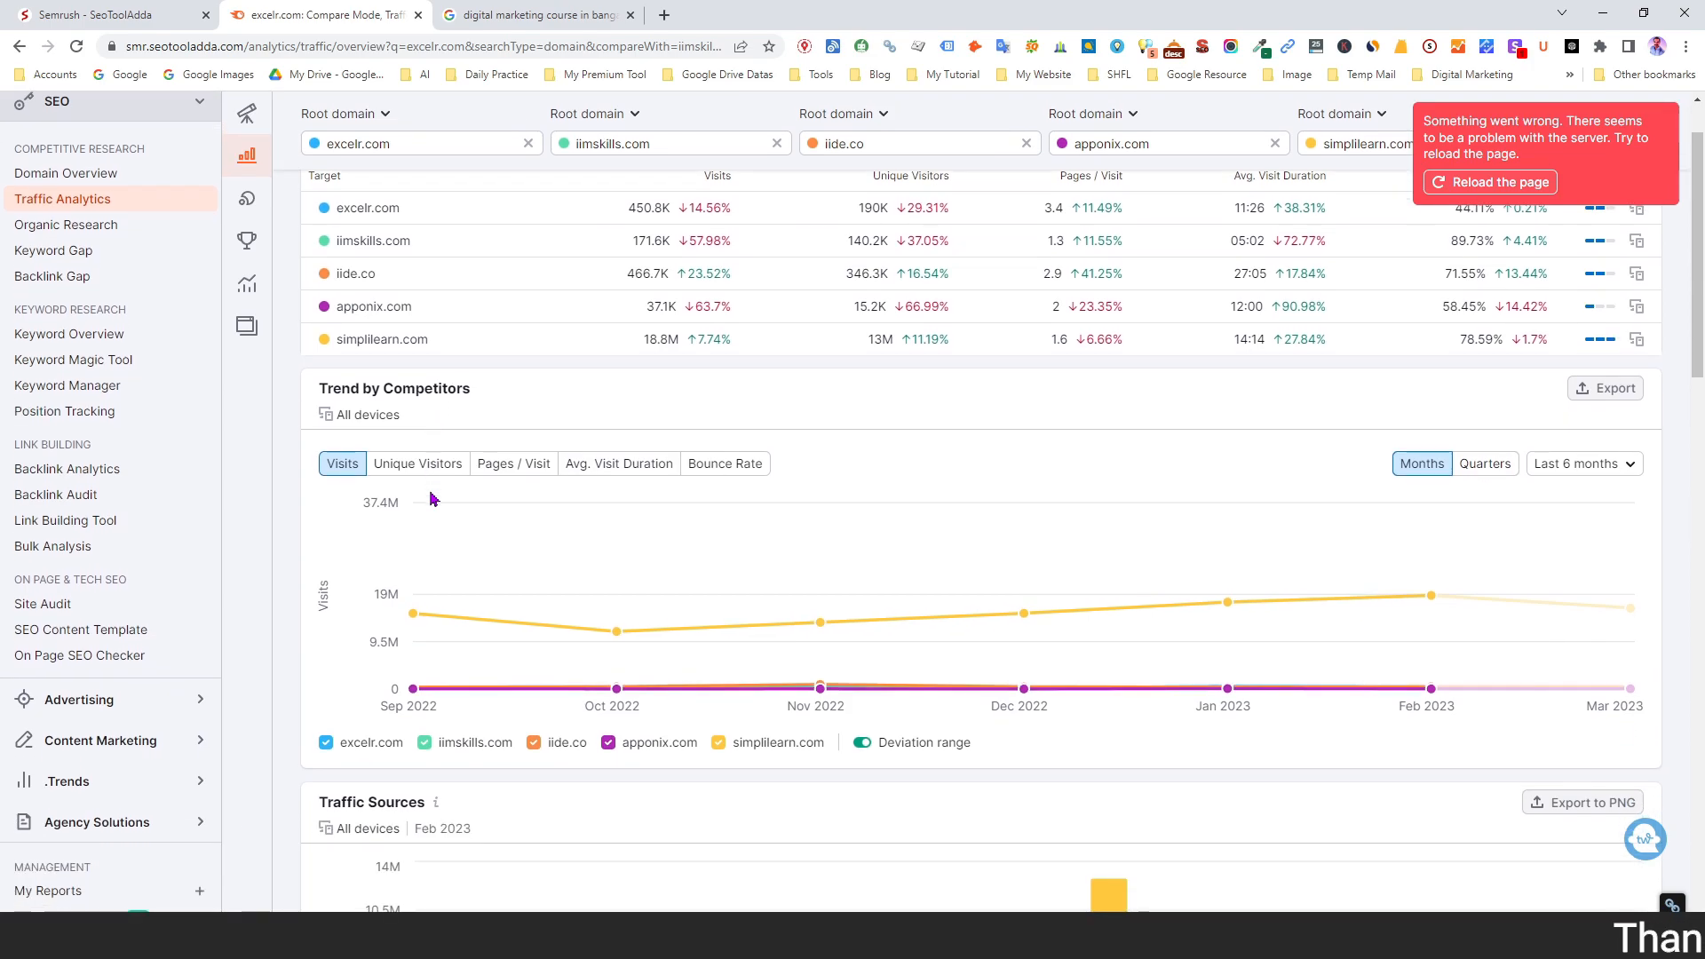
pyautogui.scroll(-2, 434, 499)
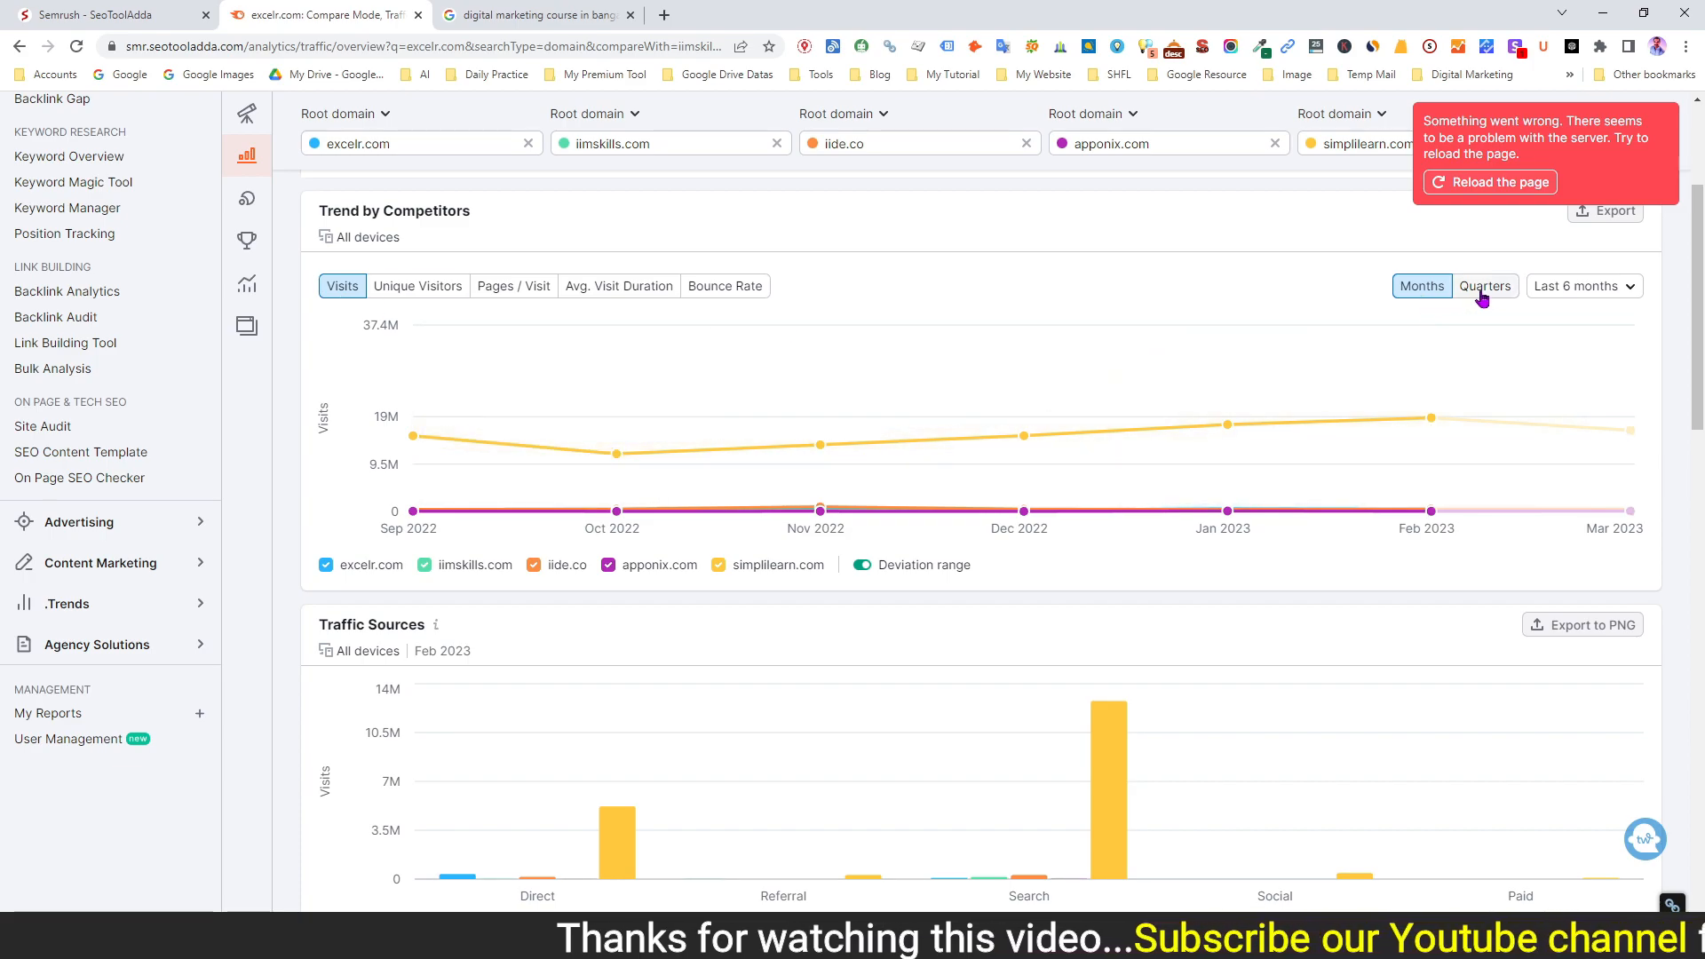
pyautogui.click(1598, 290)
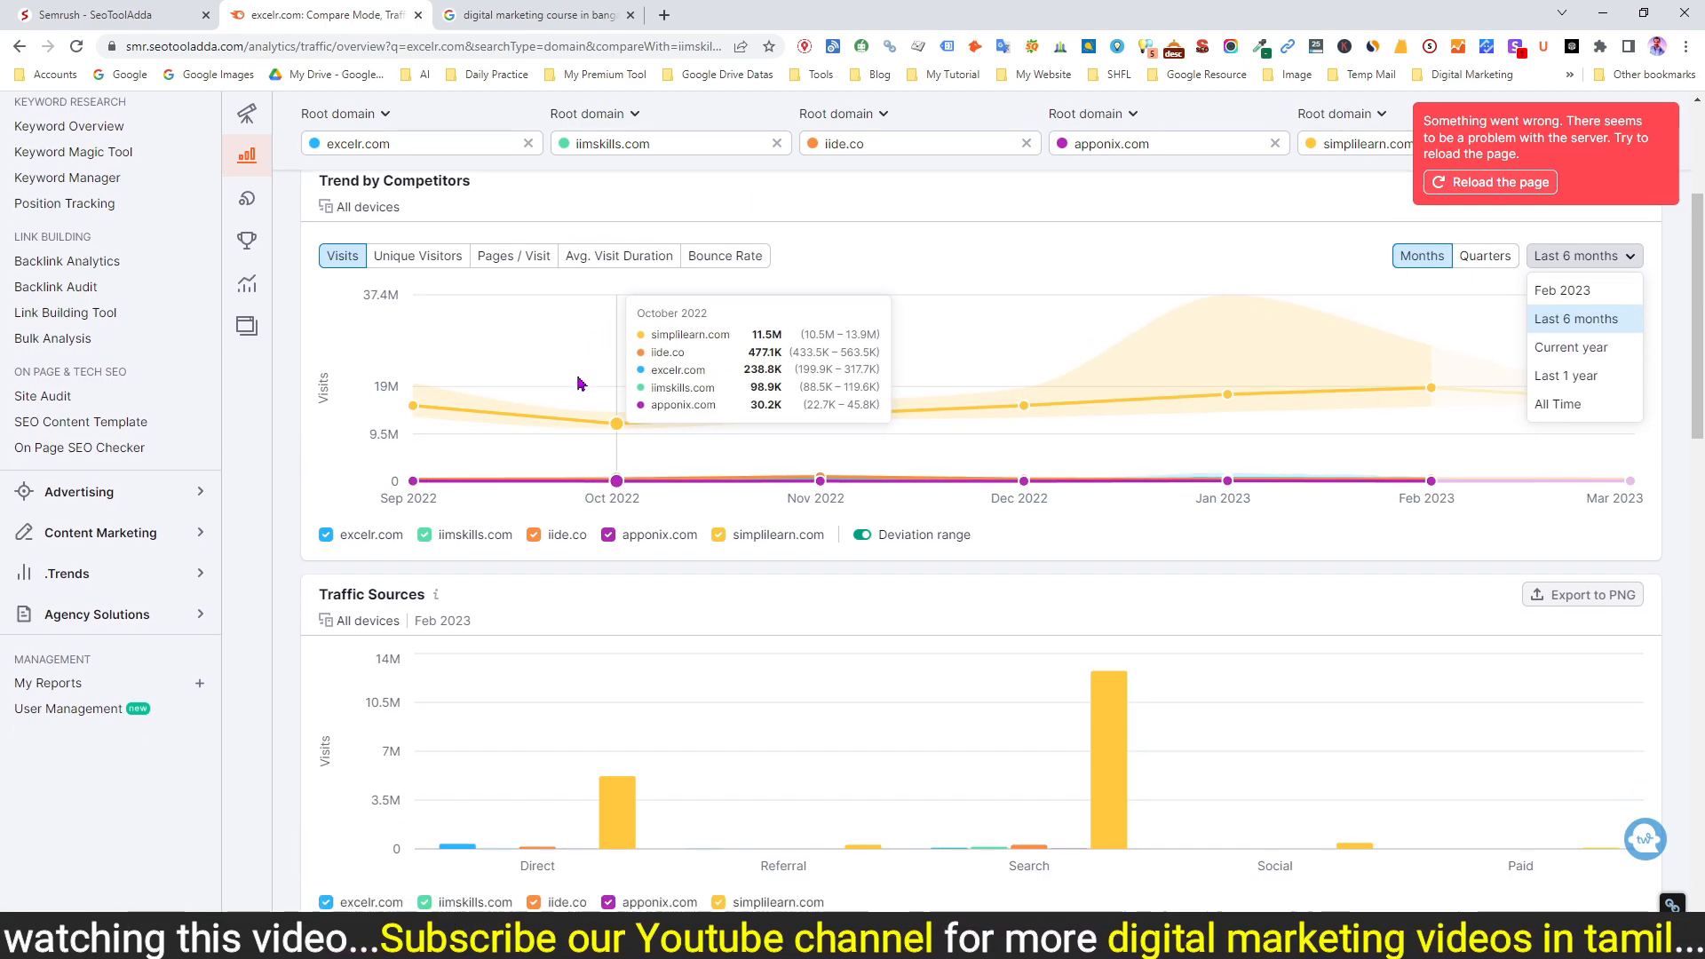
# Step: Review the Traffic Sources, Traffic Journey, Traffic by Country and Company Info sections for the five competitors
pyautogui.scroll(-3, 578, 383)
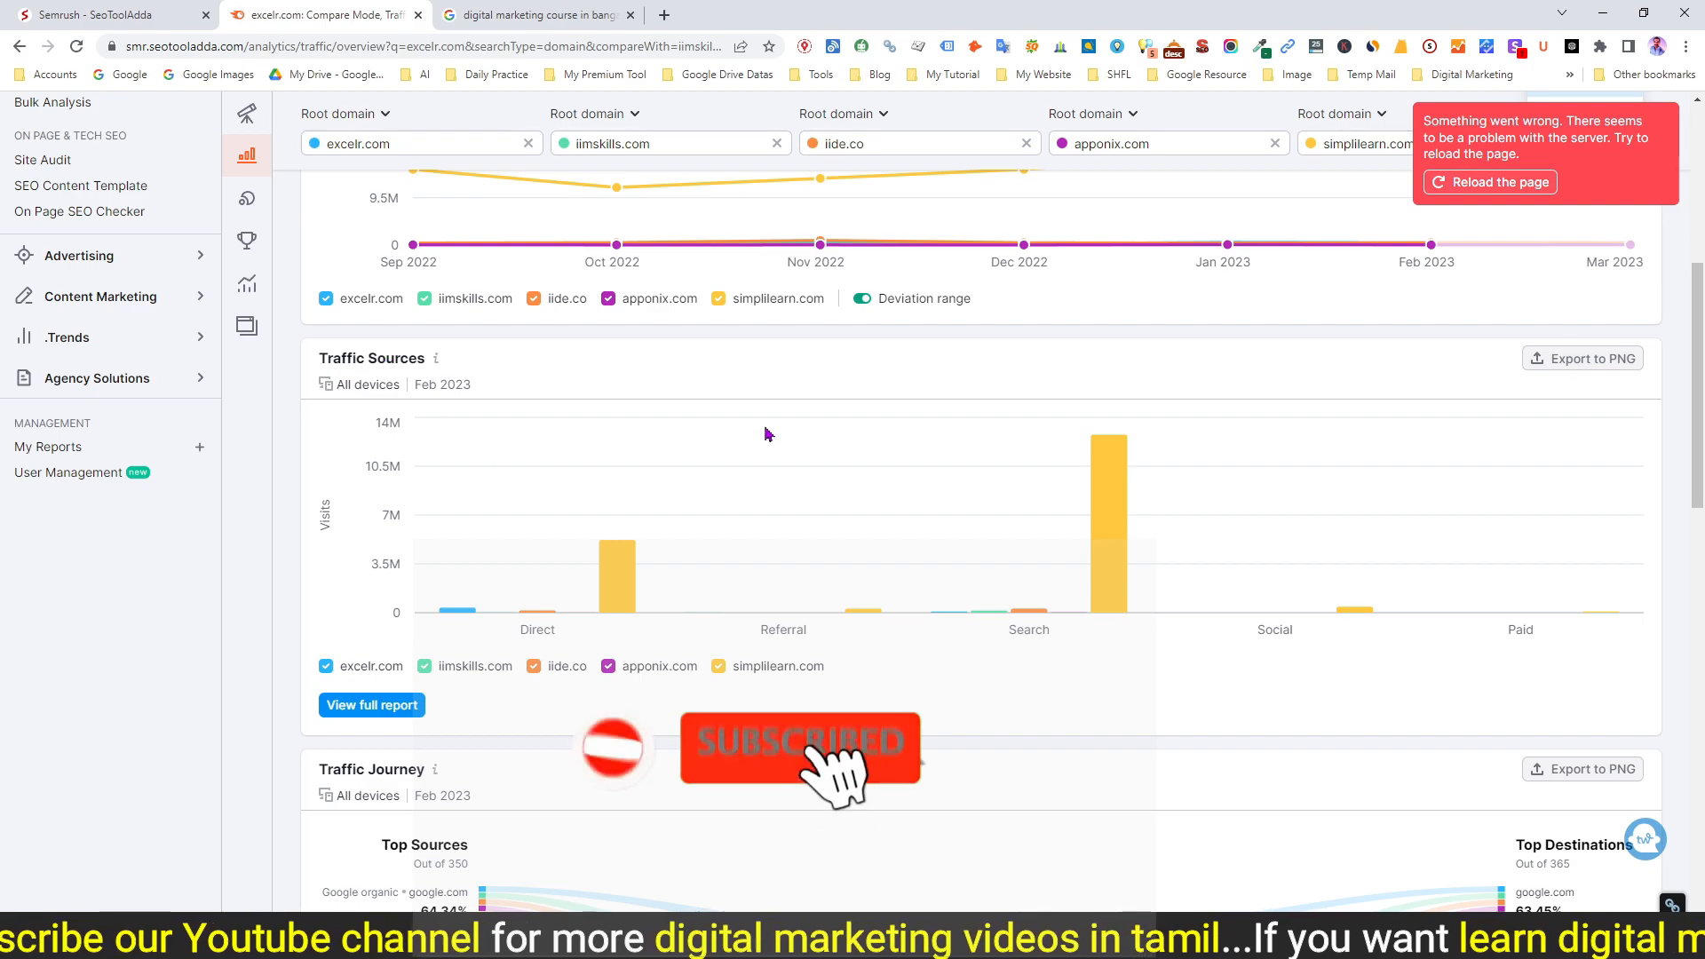
pyautogui.moveTo(461, 613)
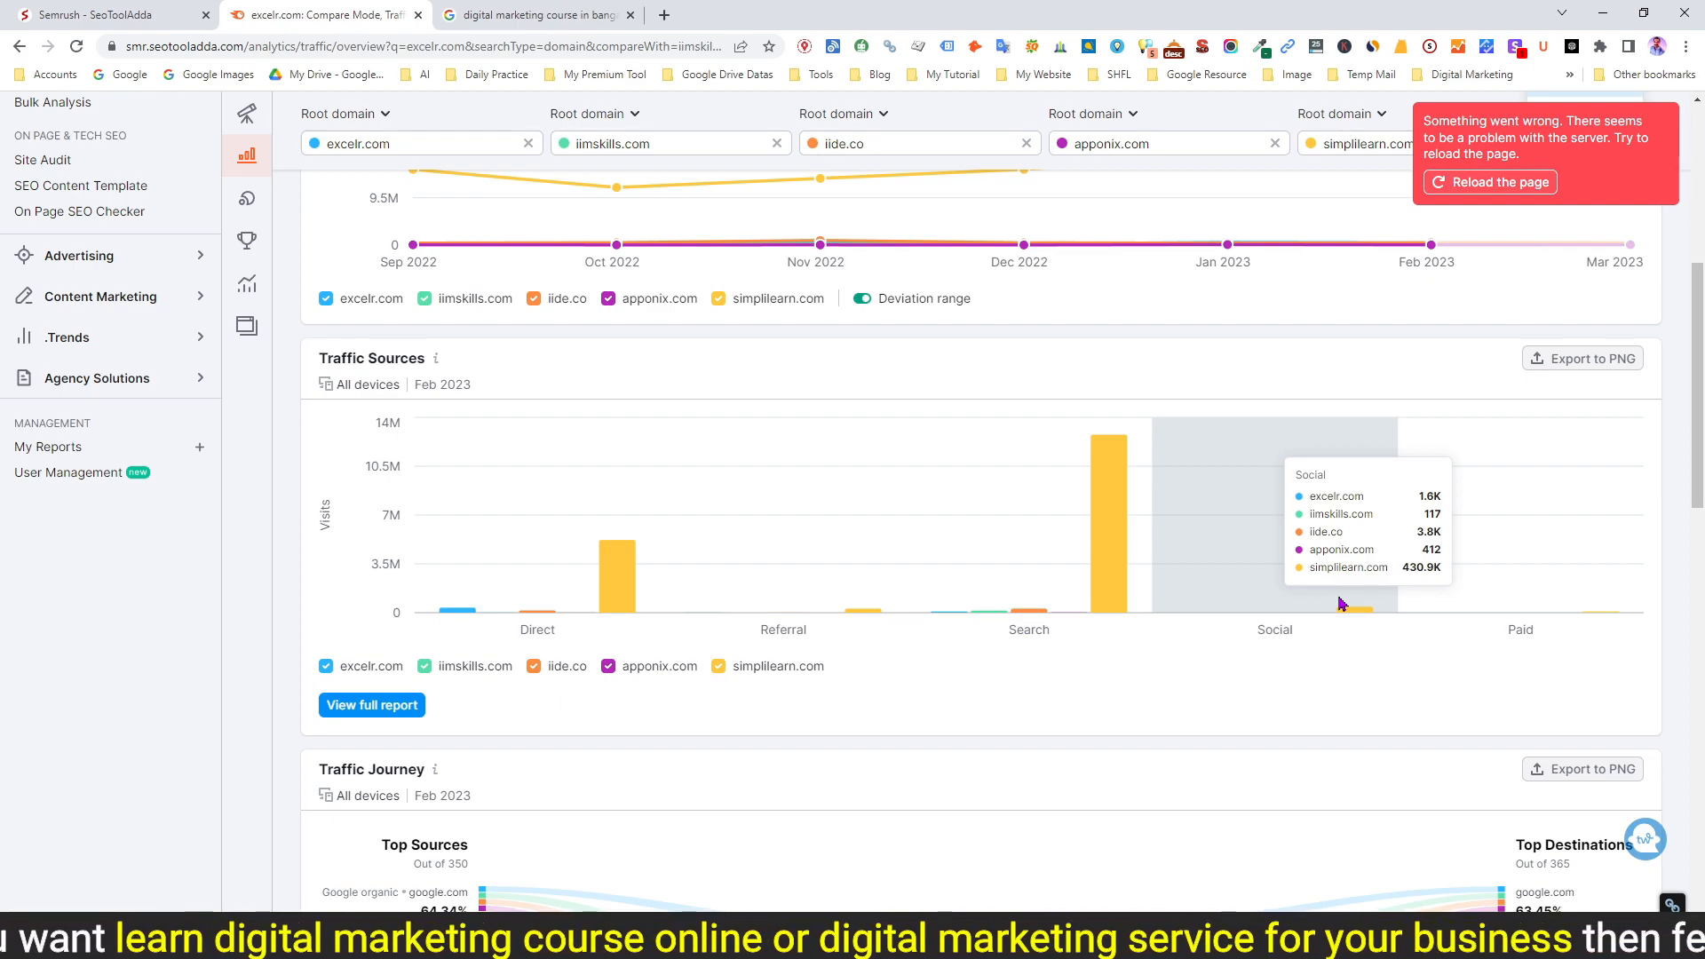
pyautogui.scroll(-4, 670, 657)
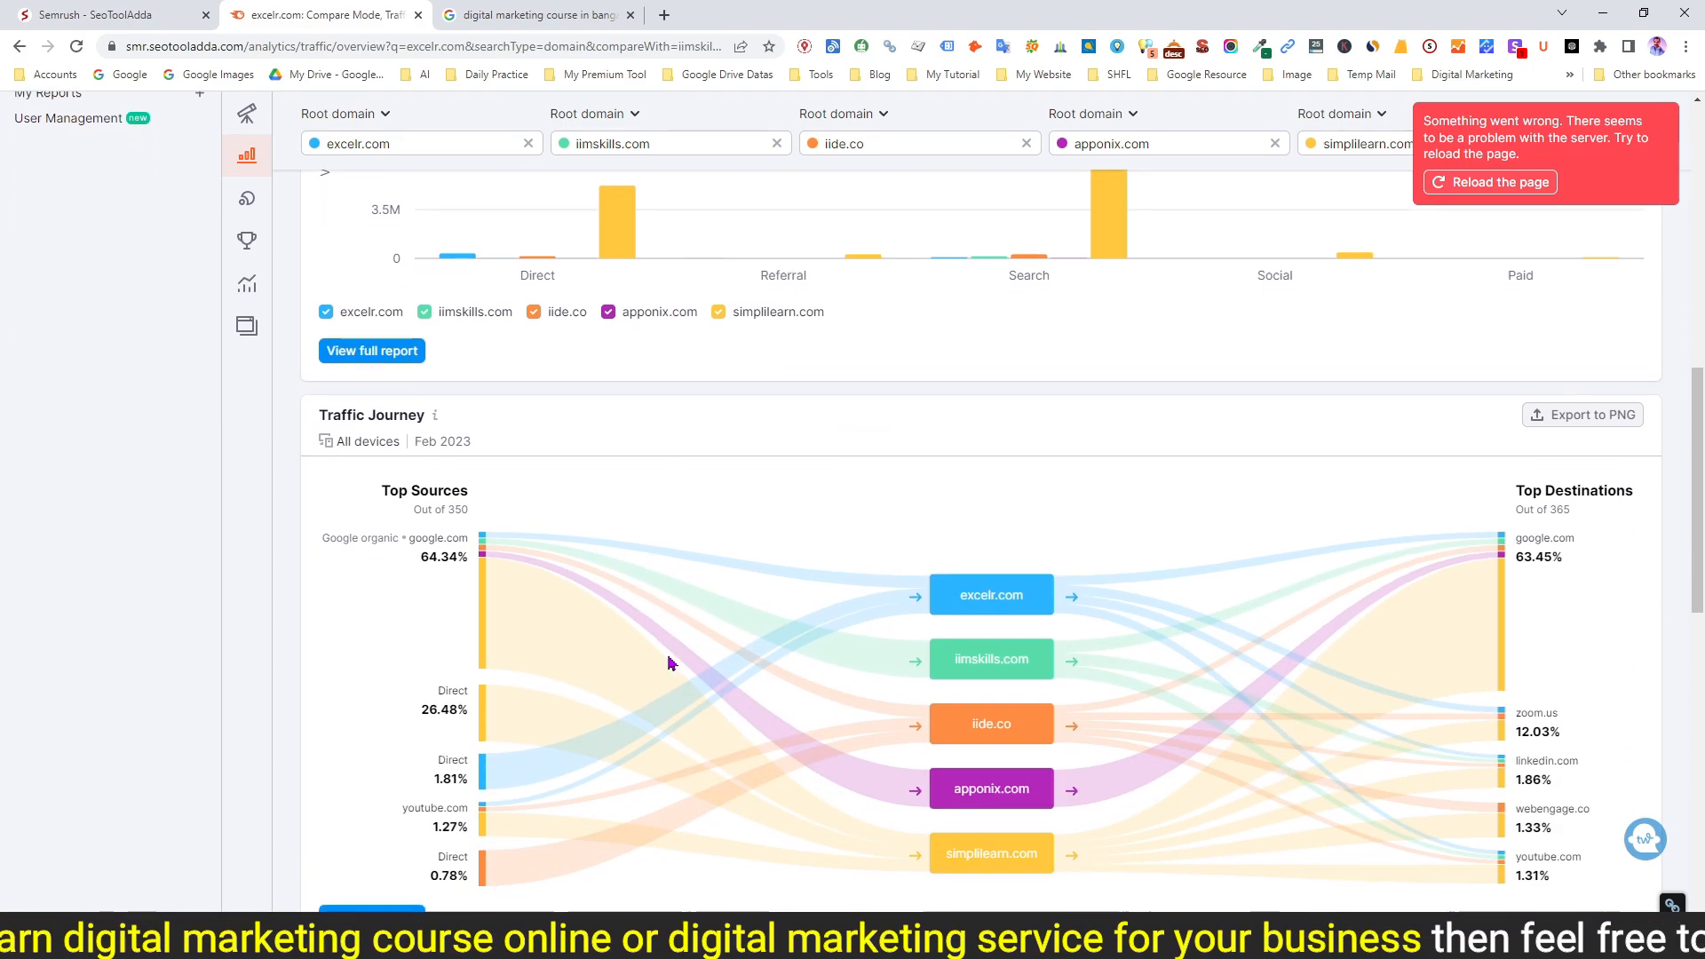
pyautogui.scroll(-2, 671, 663)
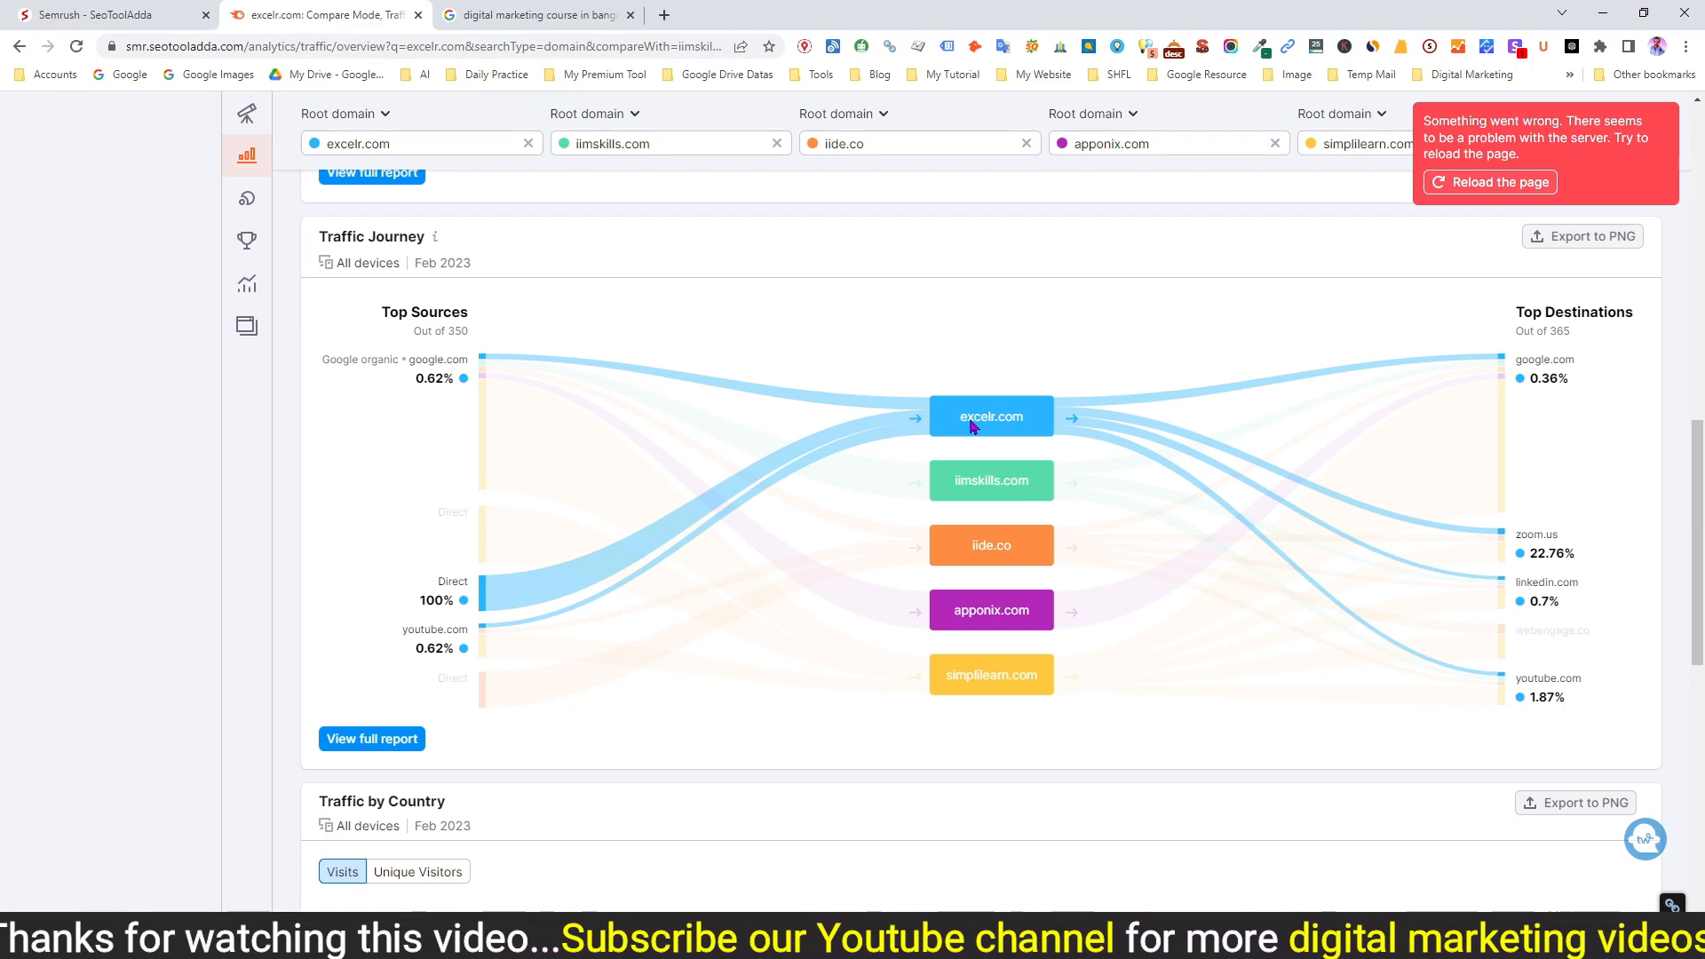
pyautogui.scroll(-4, 619, 676)
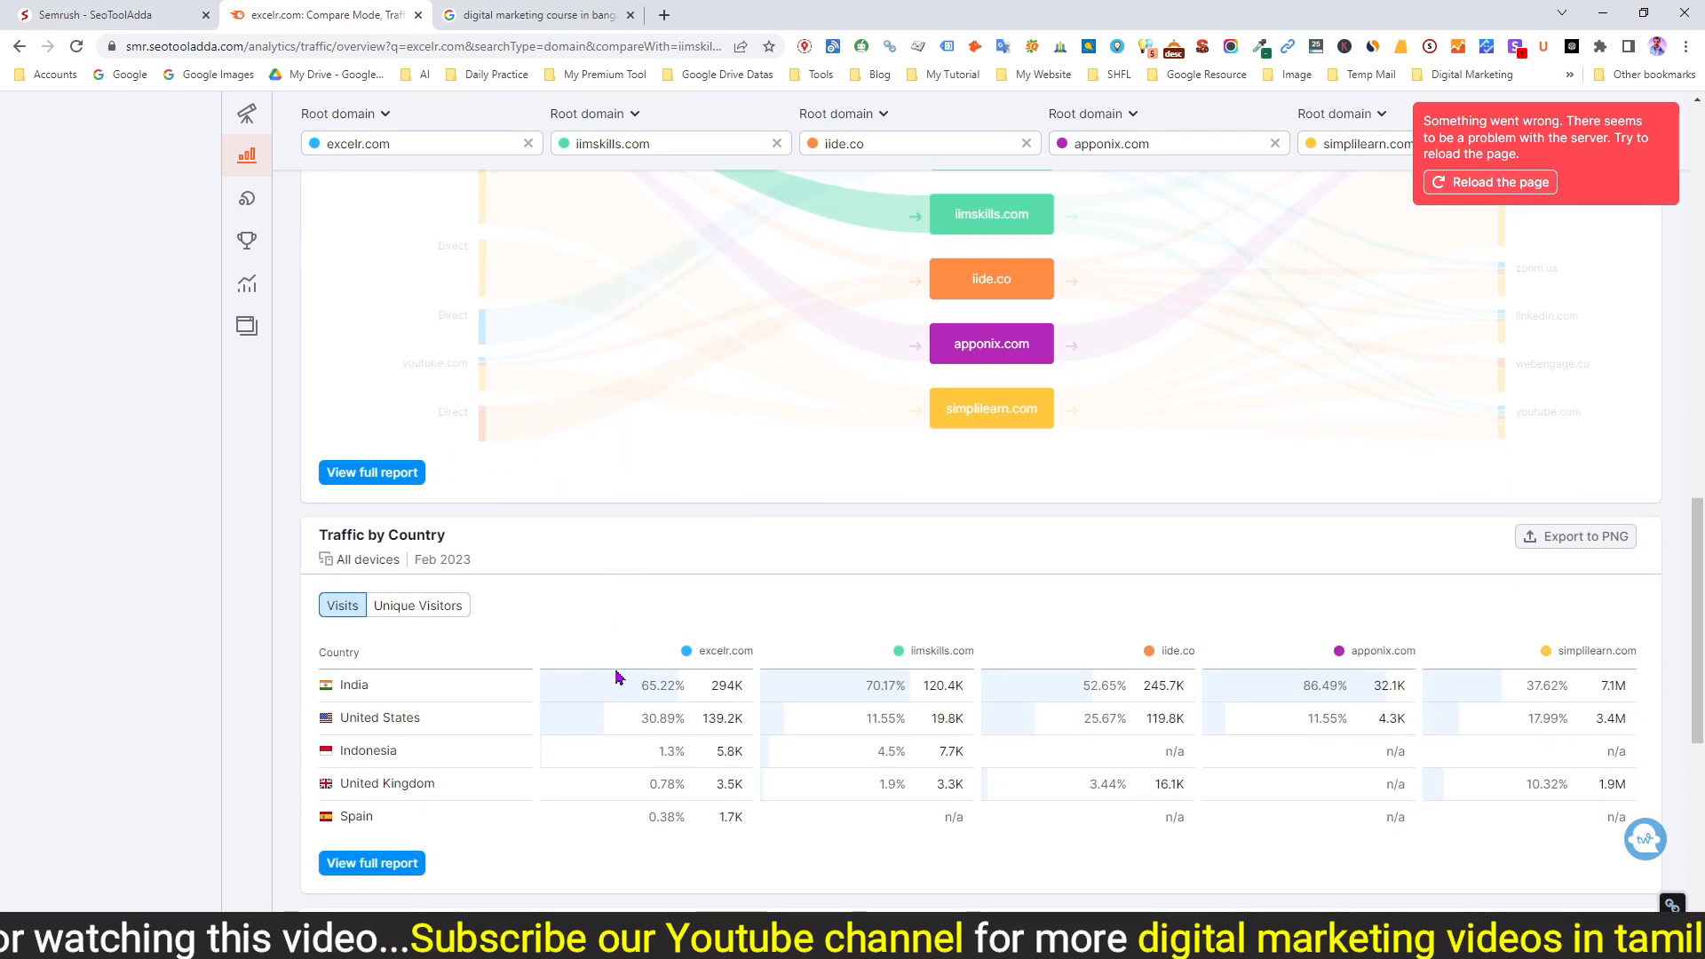
pyautogui.scroll(-2, 619, 676)
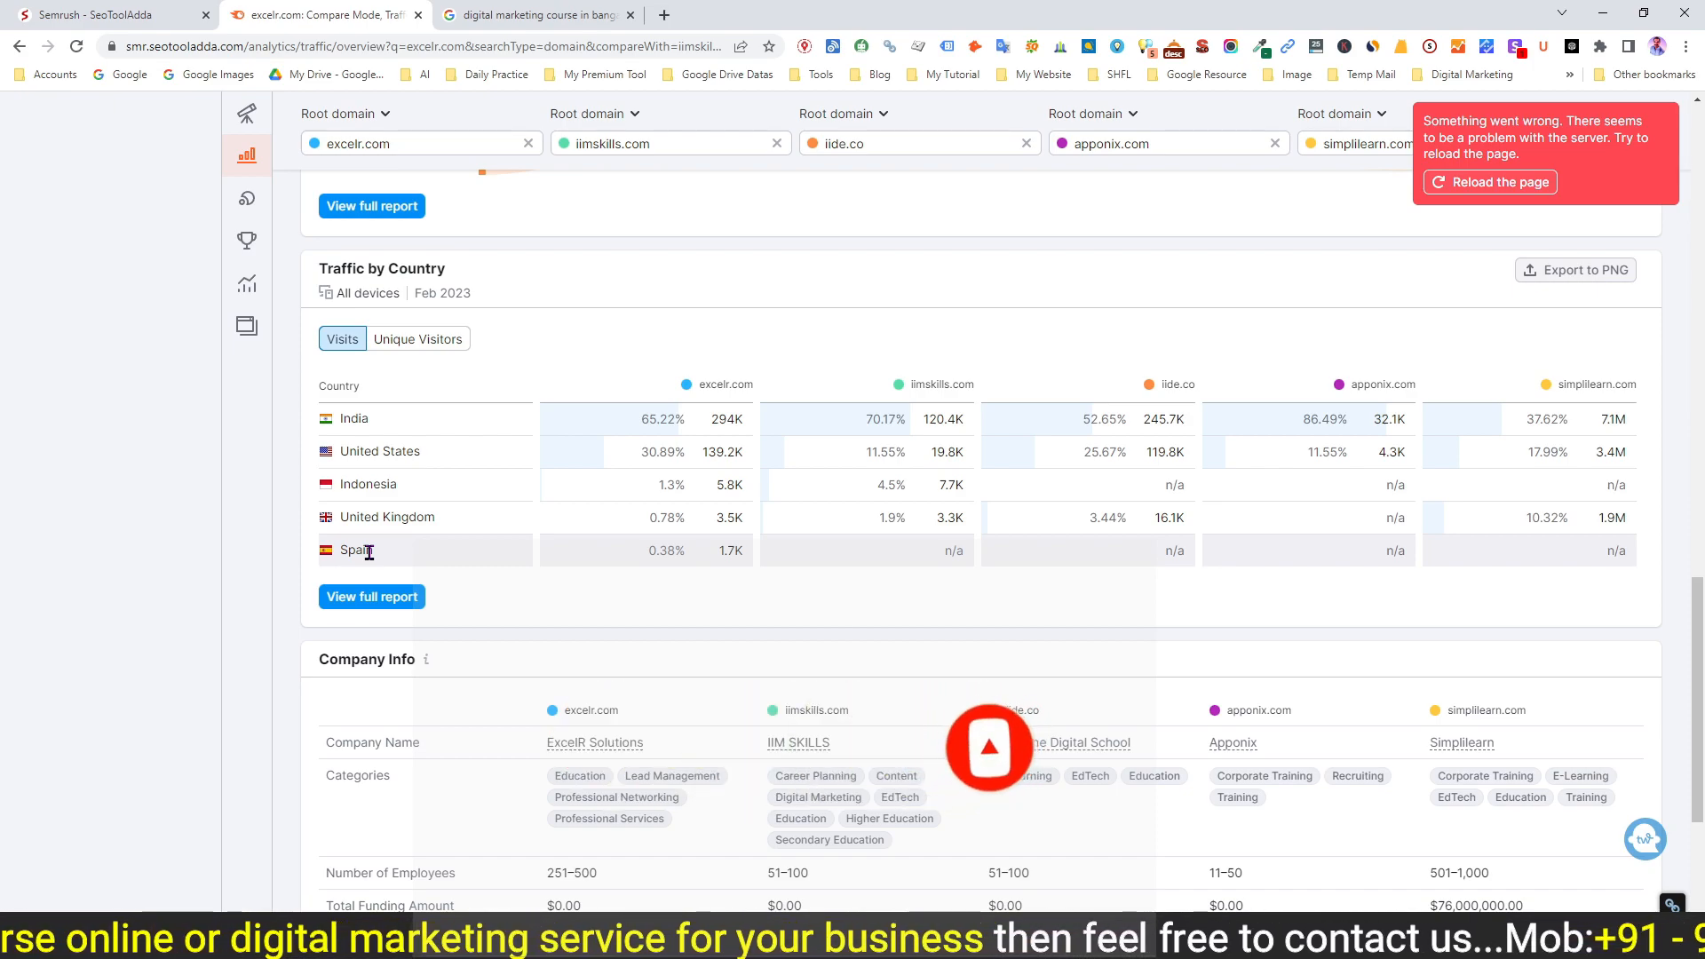
pyautogui.scroll(-3, 556, 559)
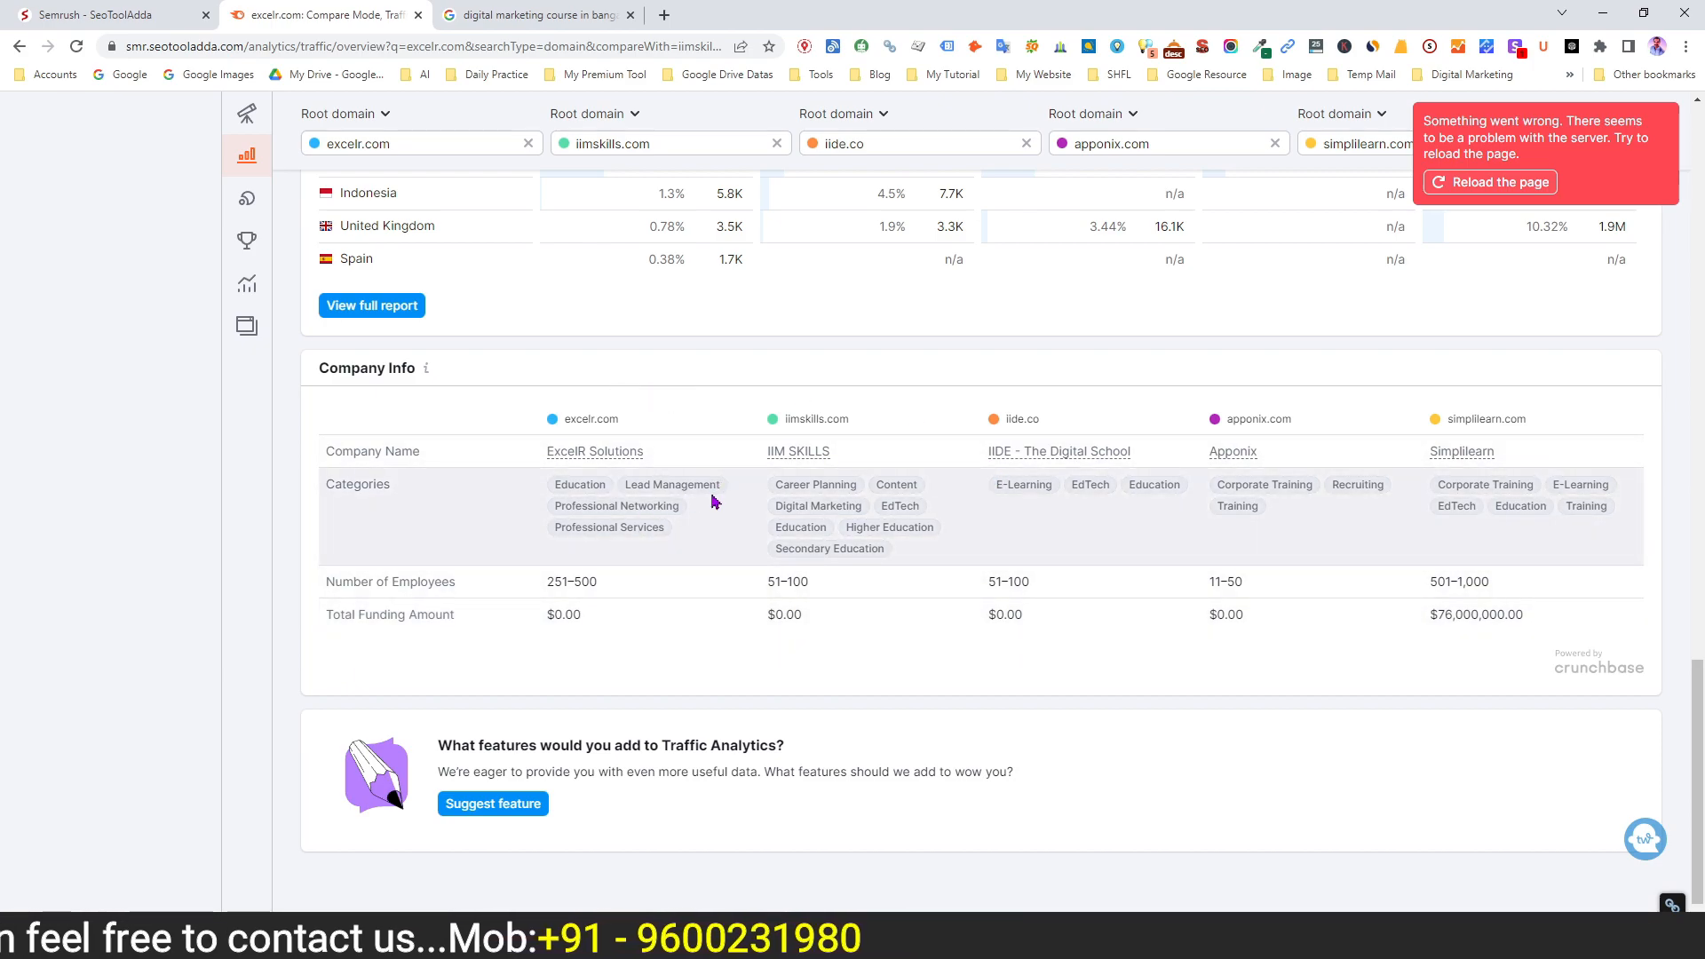
pyautogui.scroll(5, 711, 501)
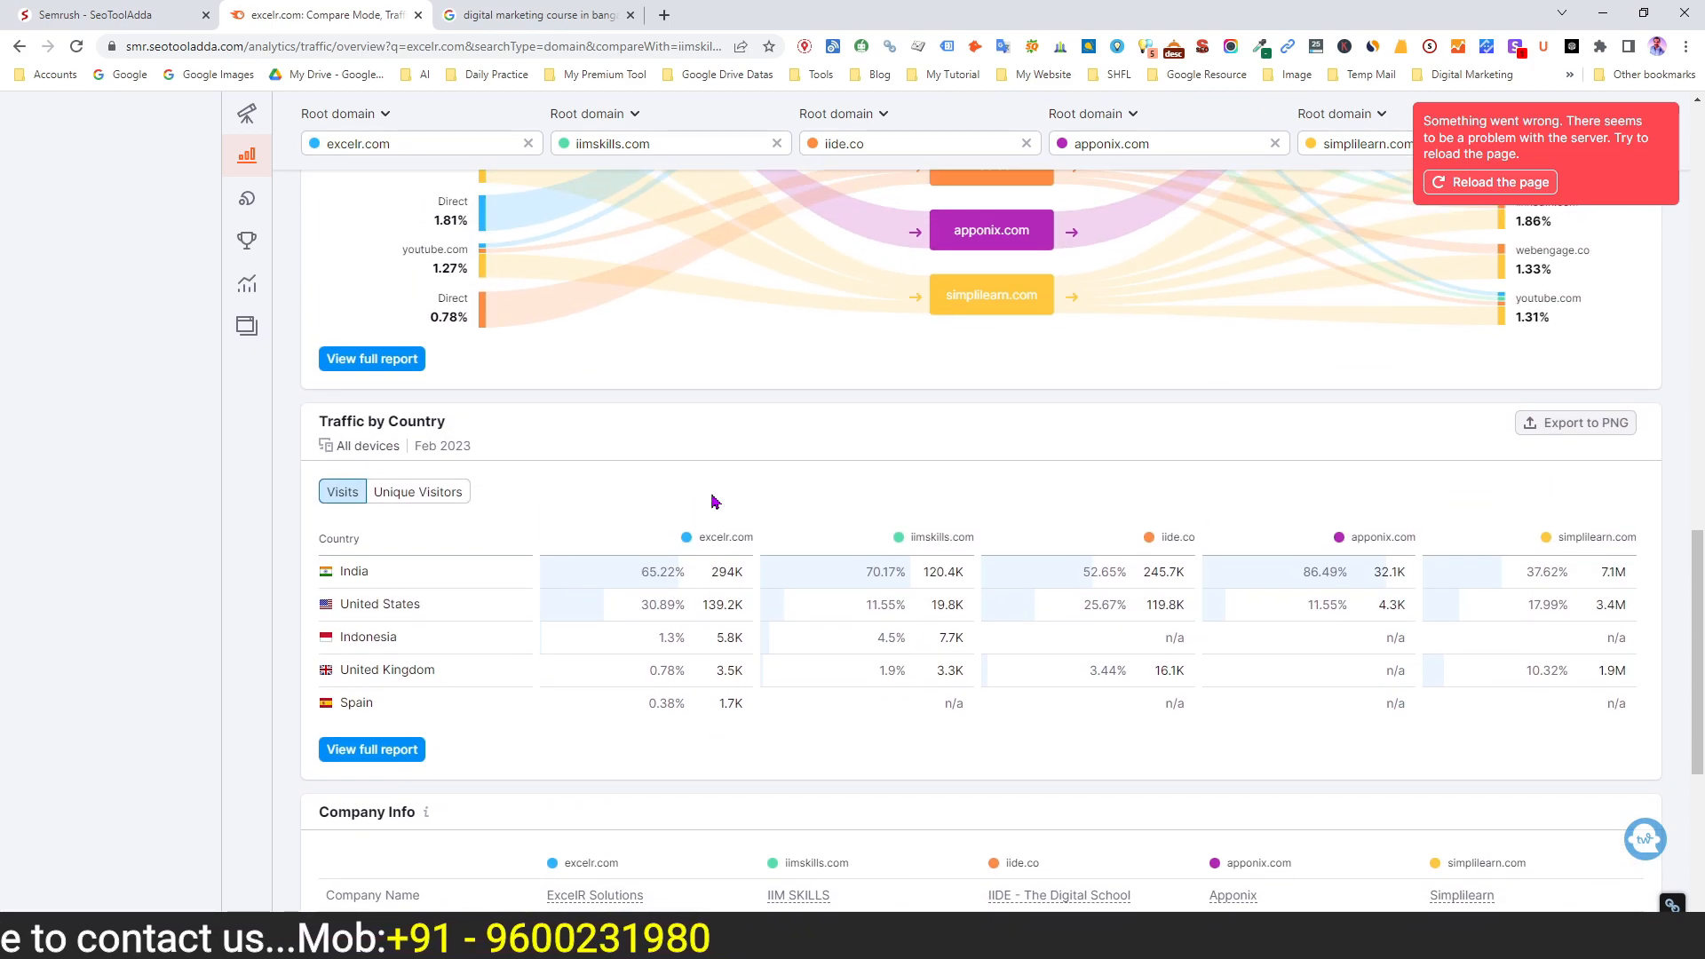
pyautogui.scroll(4, 712, 502)
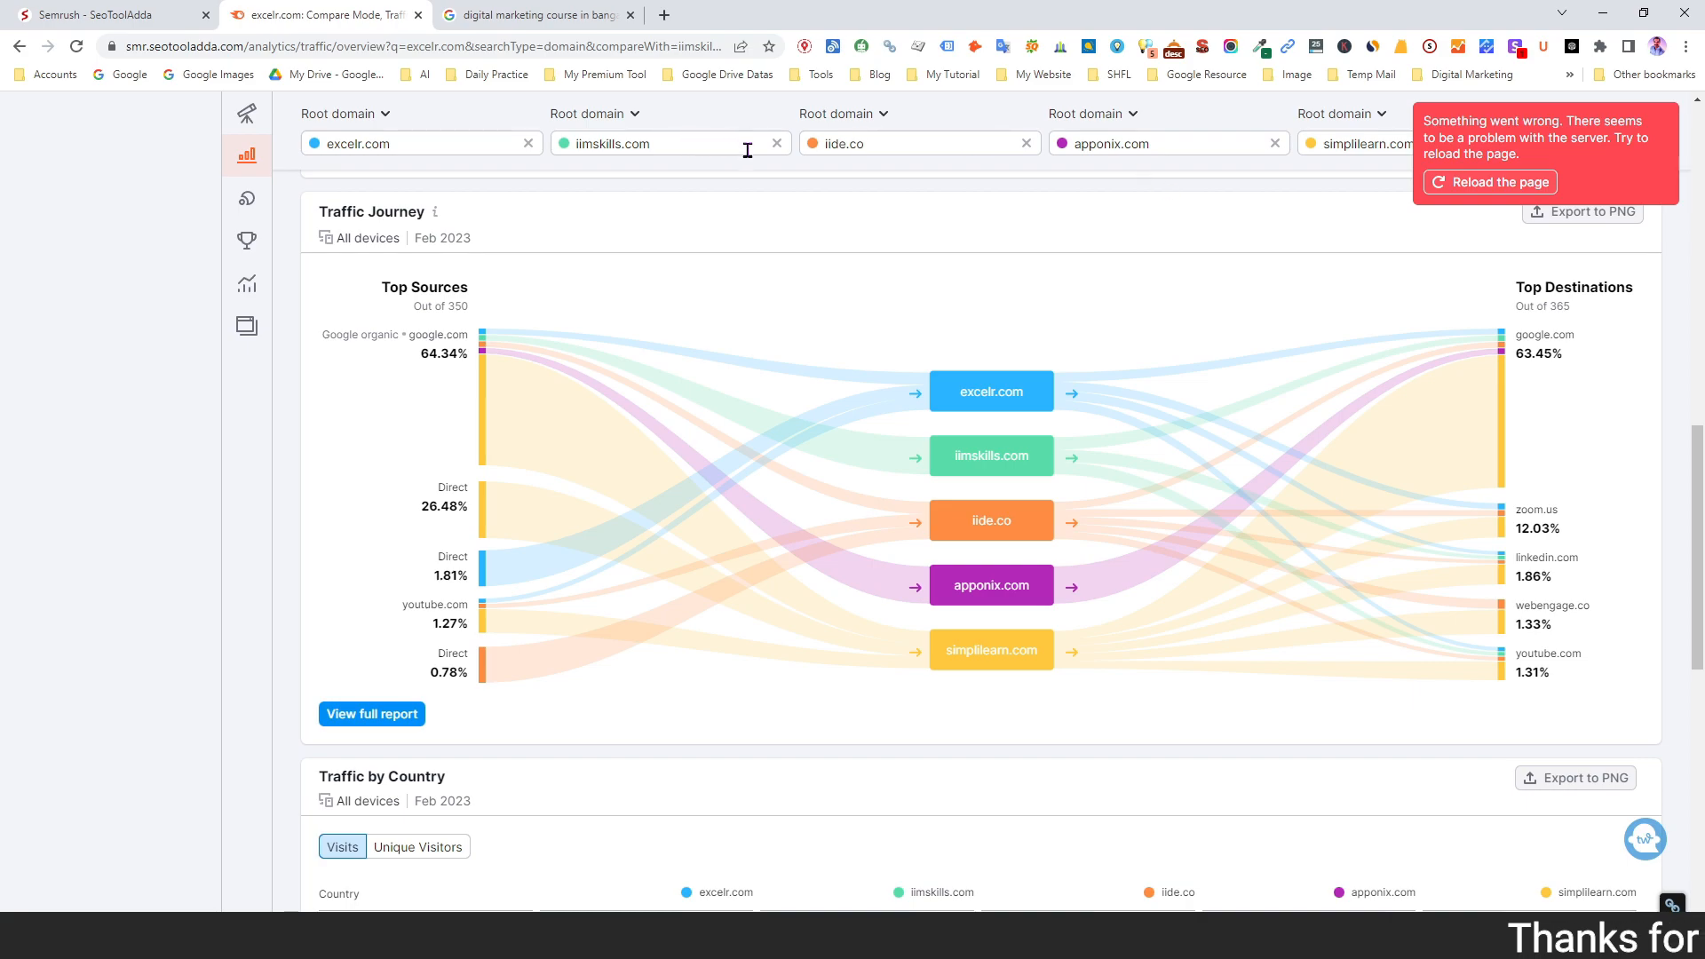
# Step: Remove the four other domains from the comparison and run the traffic report for excelr.com alone
pyautogui.click(779, 147)
pyautogui.click(779, 145)
pyautogui.click(779, 145)
pyautogui.click(779, 145)
pyautogui.click(779, 144)
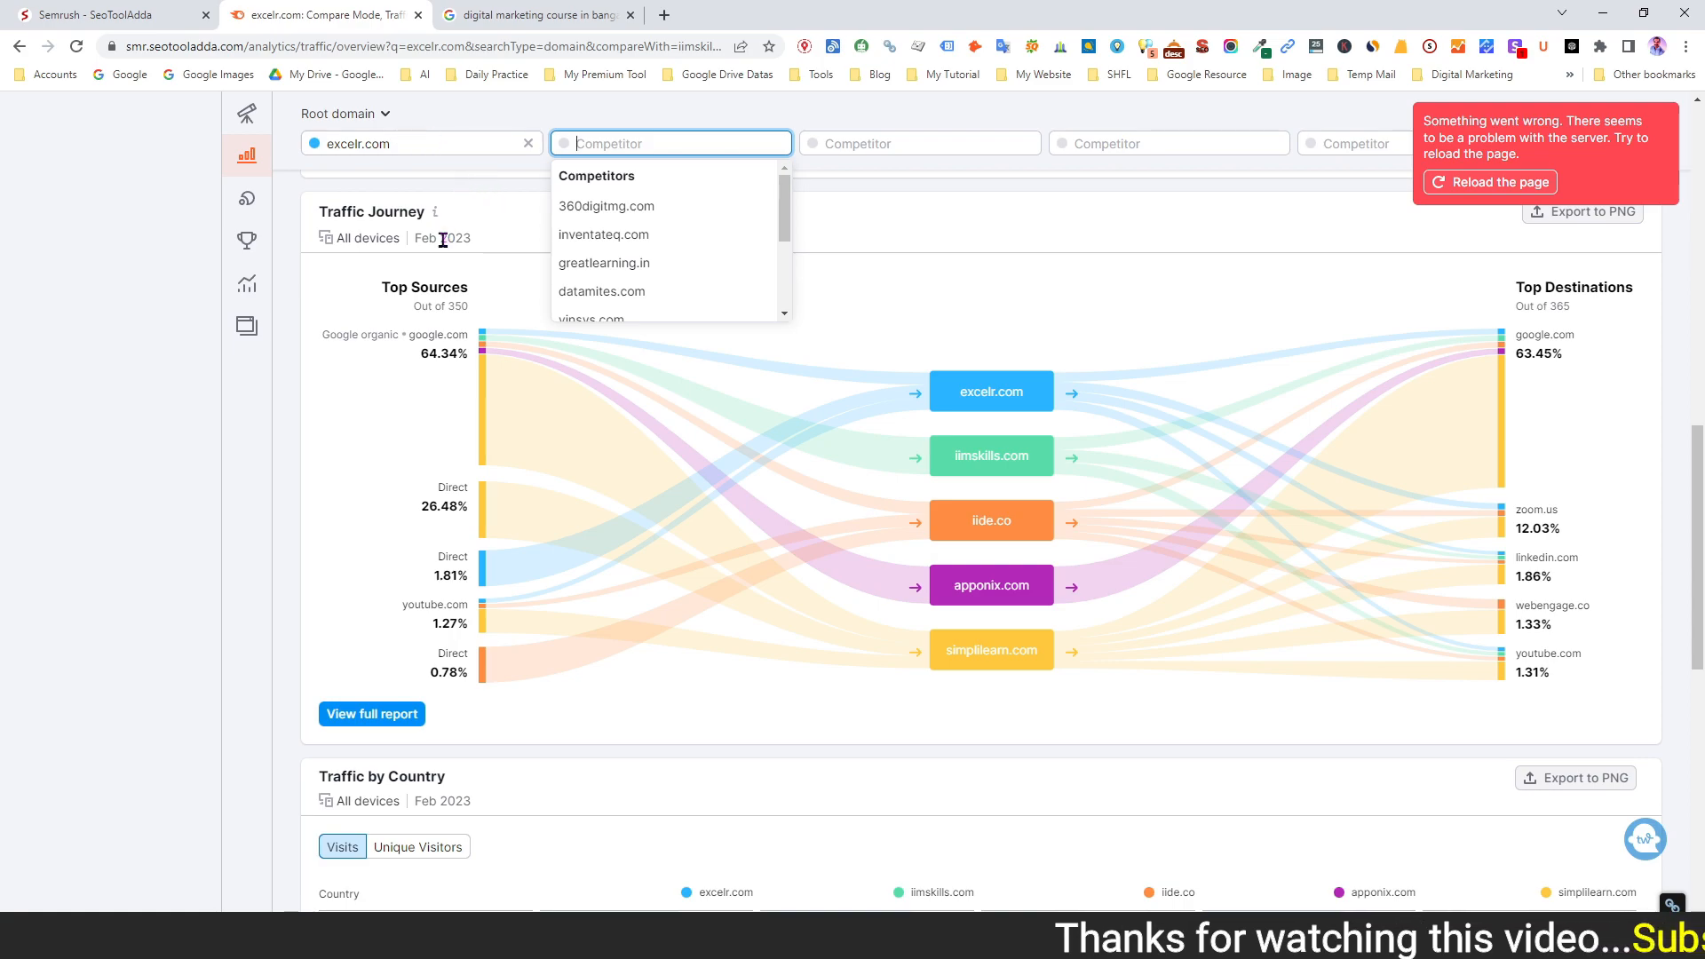
pyautogui.scroll(10, 444, 252)
pyautogui.scroll(5, 444, 251)
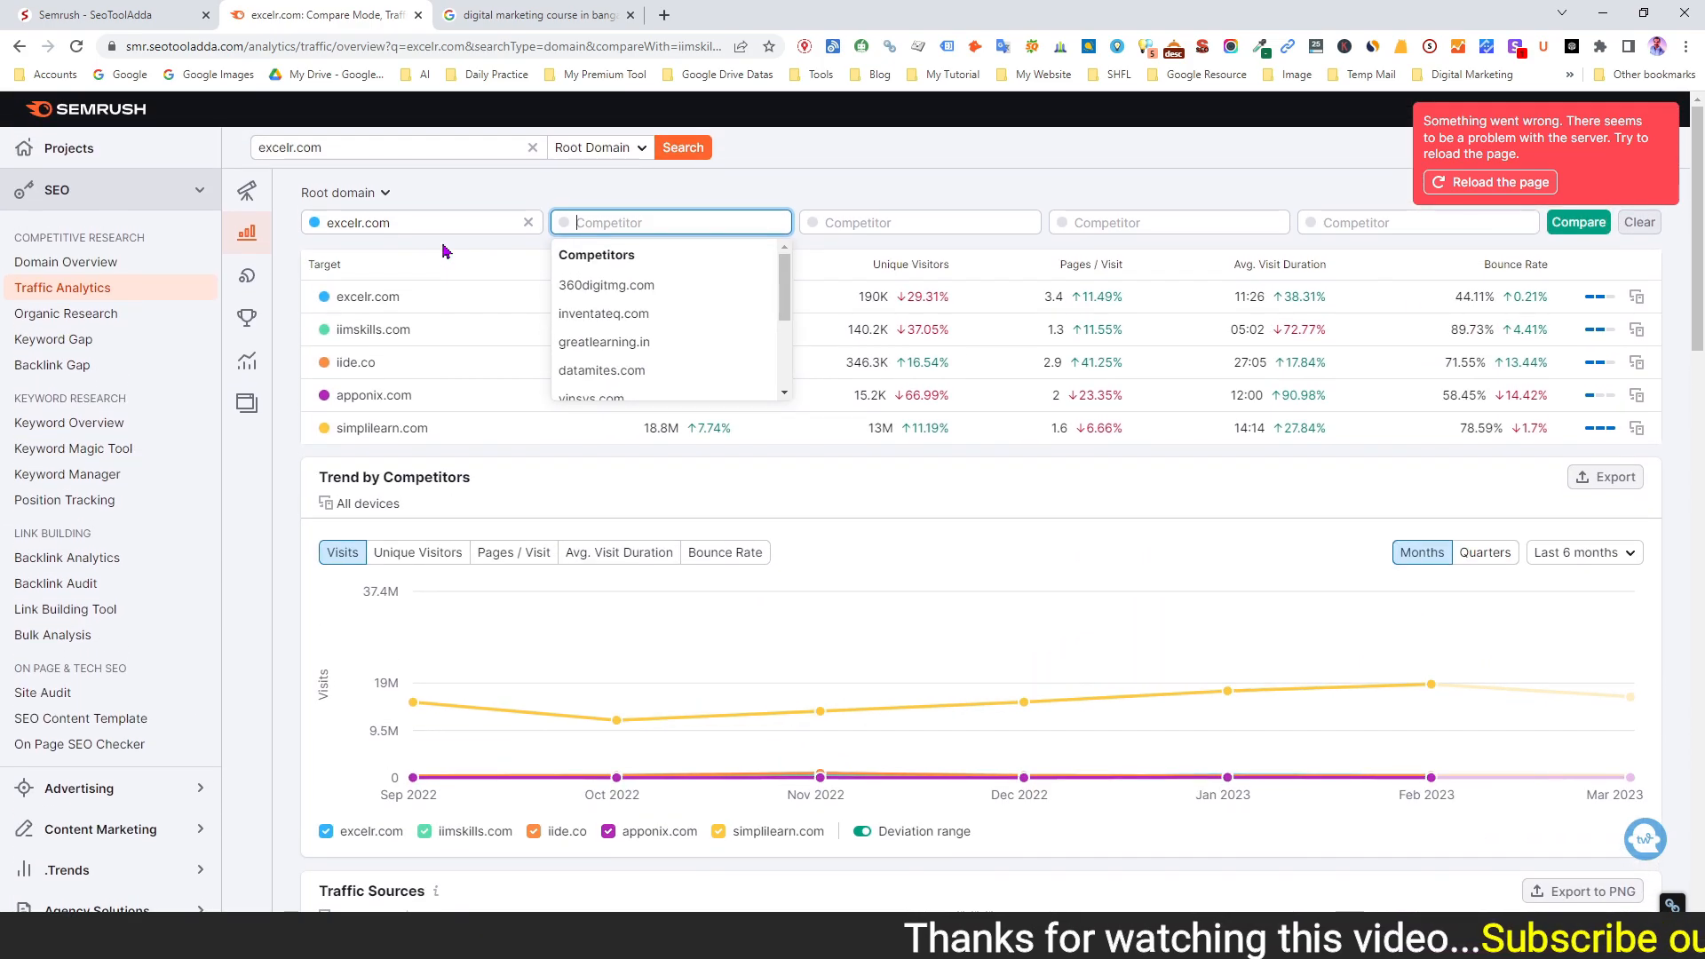
pyautogui.click(678, 150)
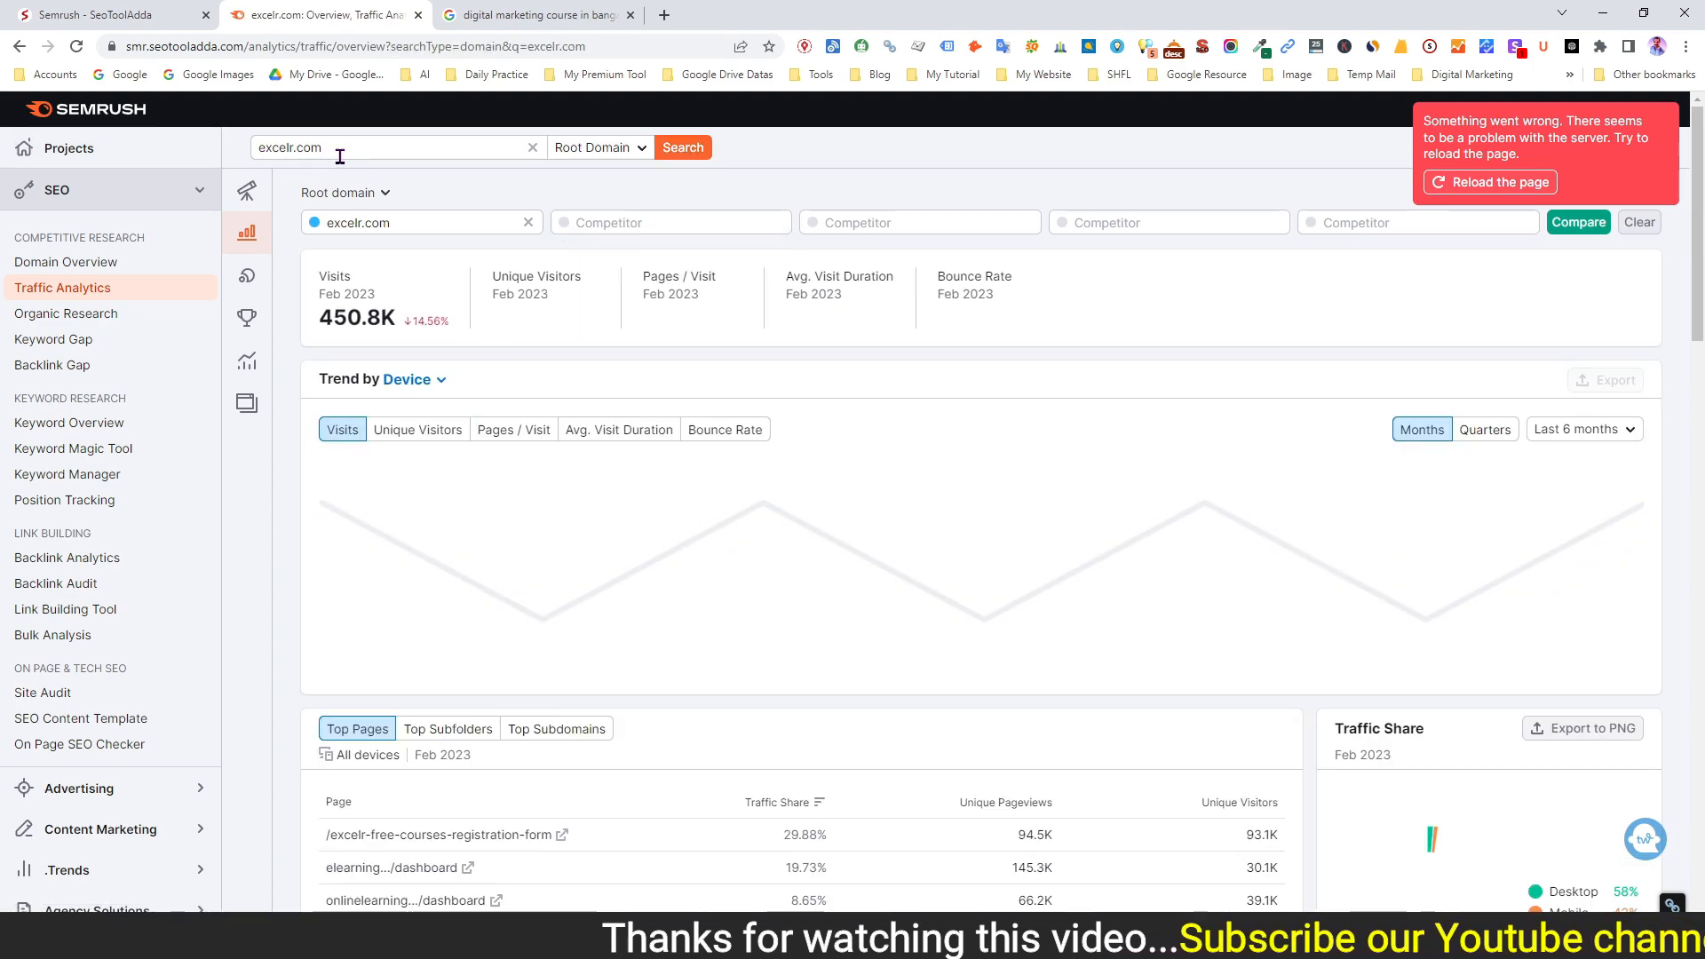
pyautogui.moveTo(368, 335)
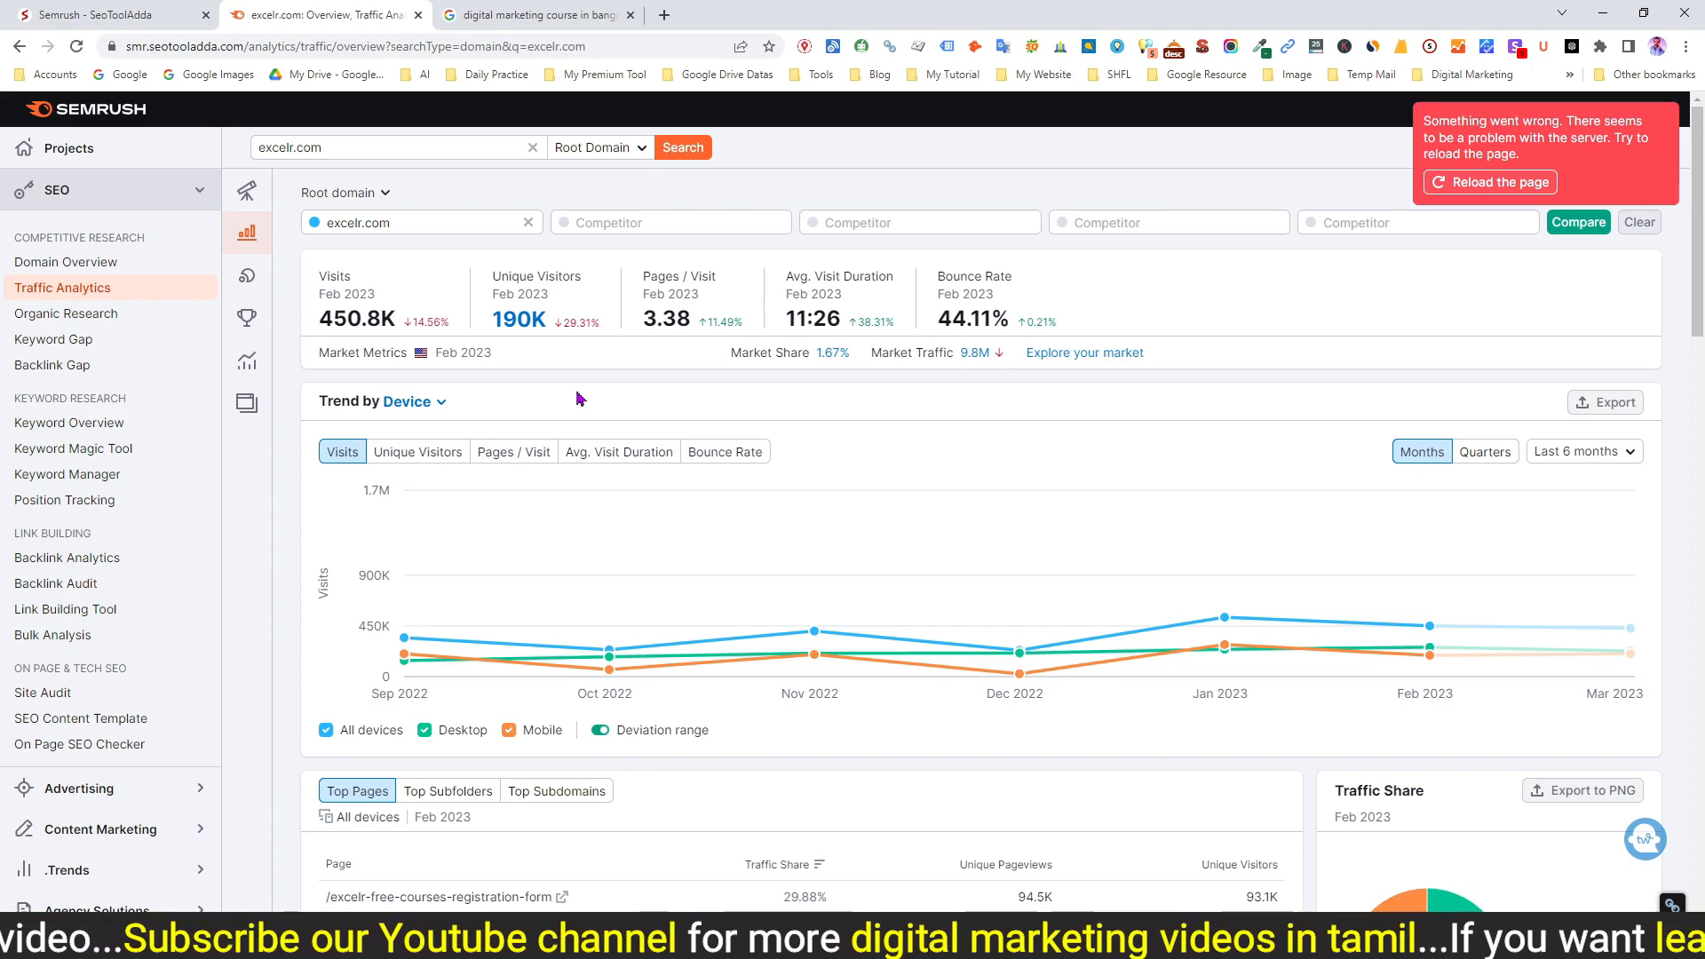
# Step: Examine excelr.com's top pages, switch the table to its top subfolders, and check the Traffic Share by device
pyautogui.scroll(-4, 596, 609)
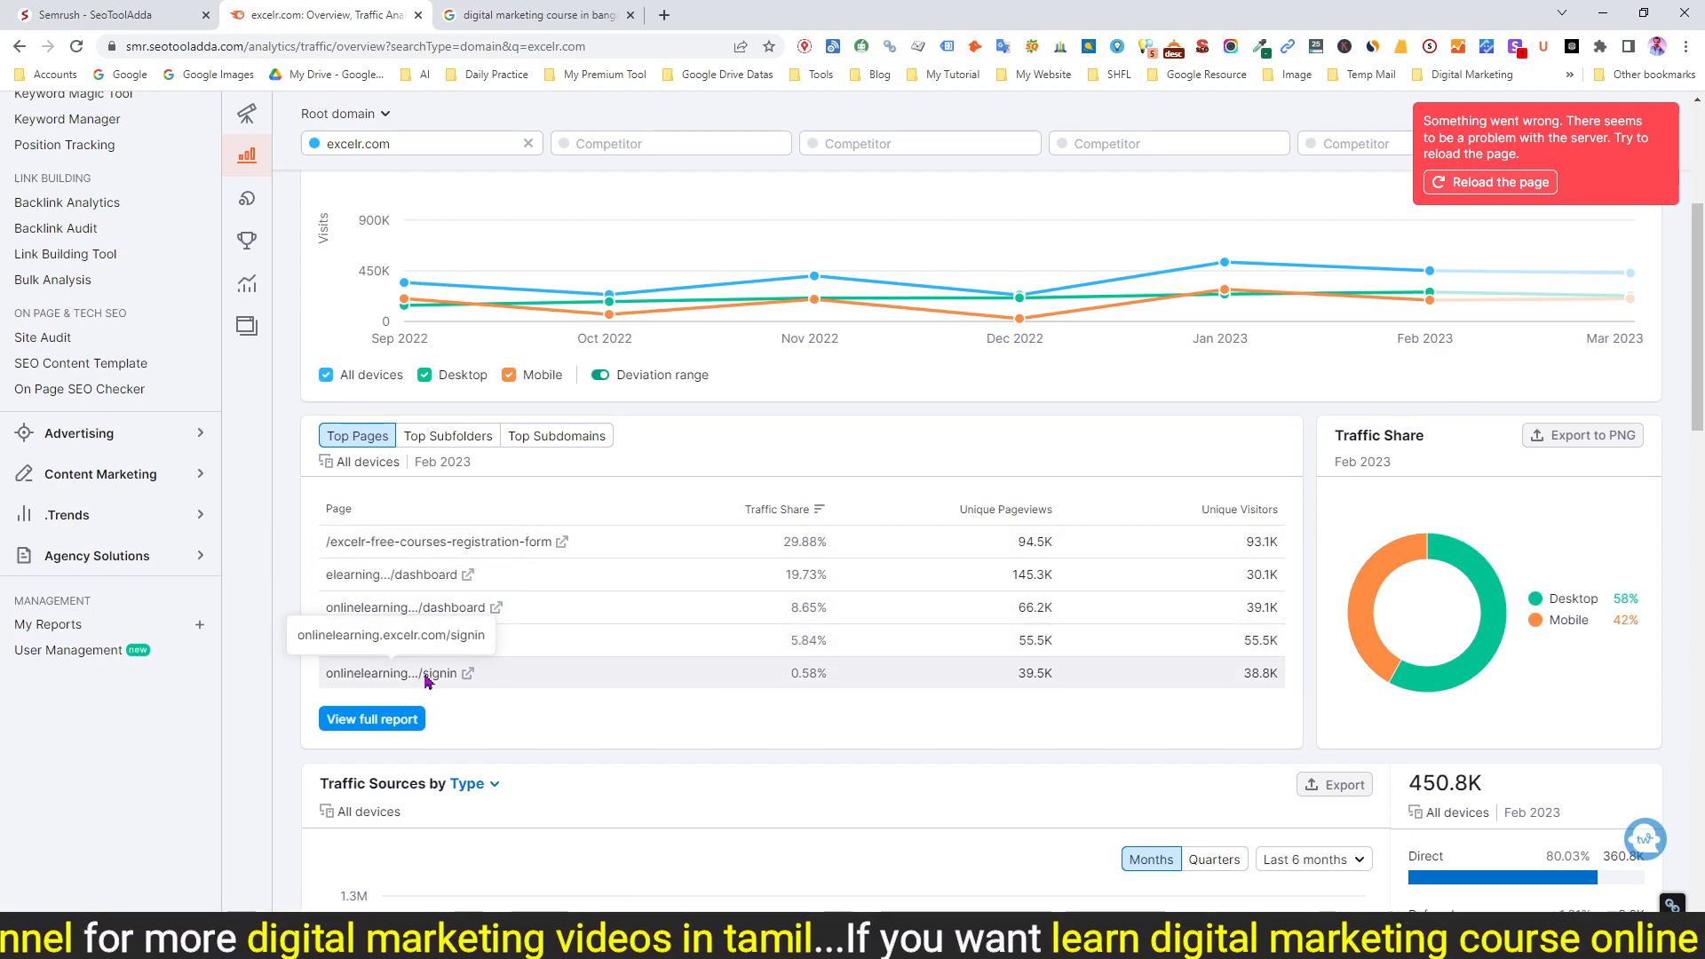
pyautogui.click(430, 441)
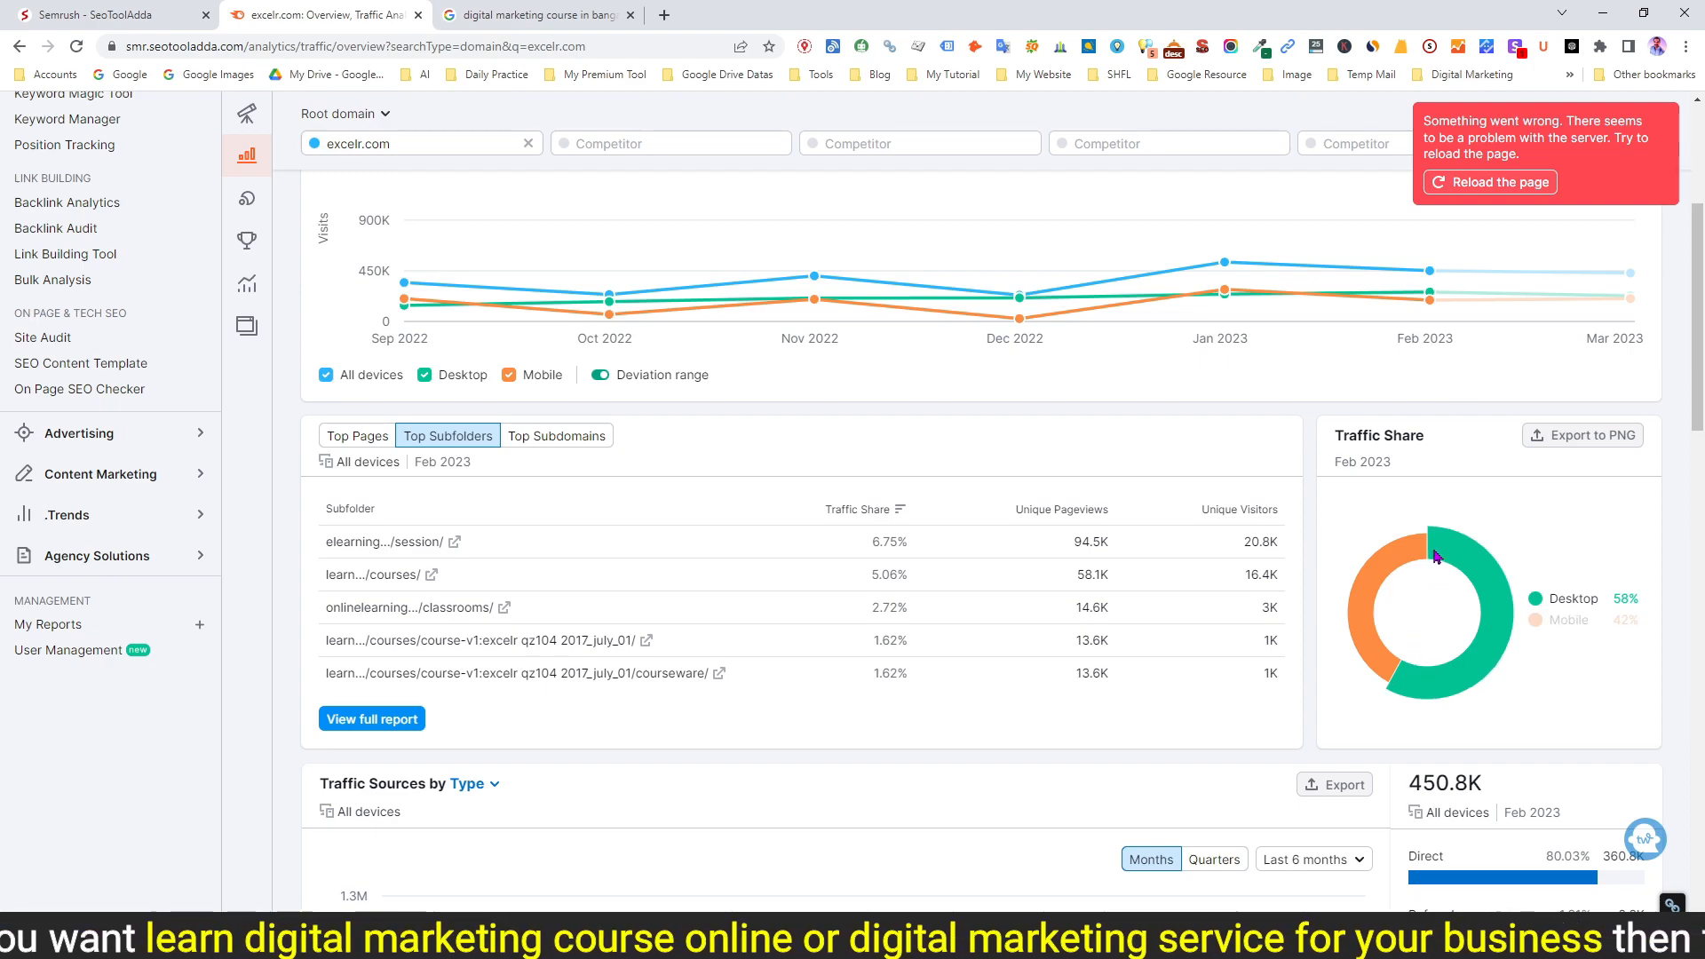
pyautogui.scroll(-4, 1105, 631)
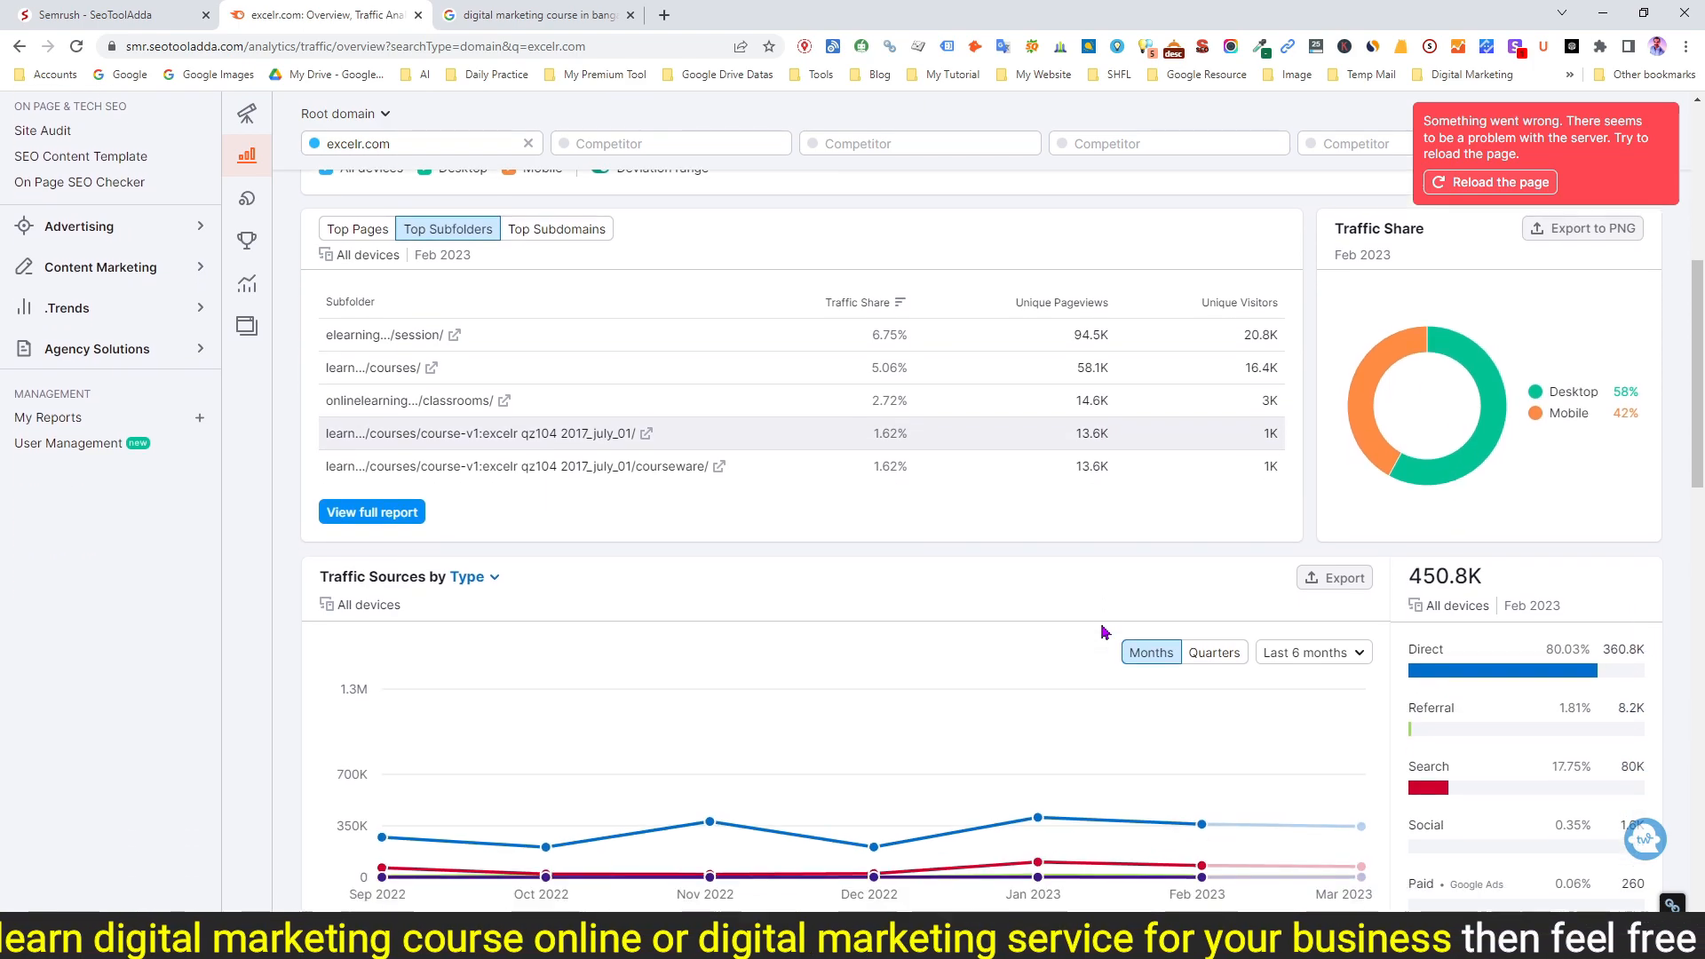
# Step: Review excelr.com's Traffic Sources, Traffic Journey top sources and destinations, Distribution by Countries and Company Info sections
pyautogui.scroll(-2, 1065, 621)
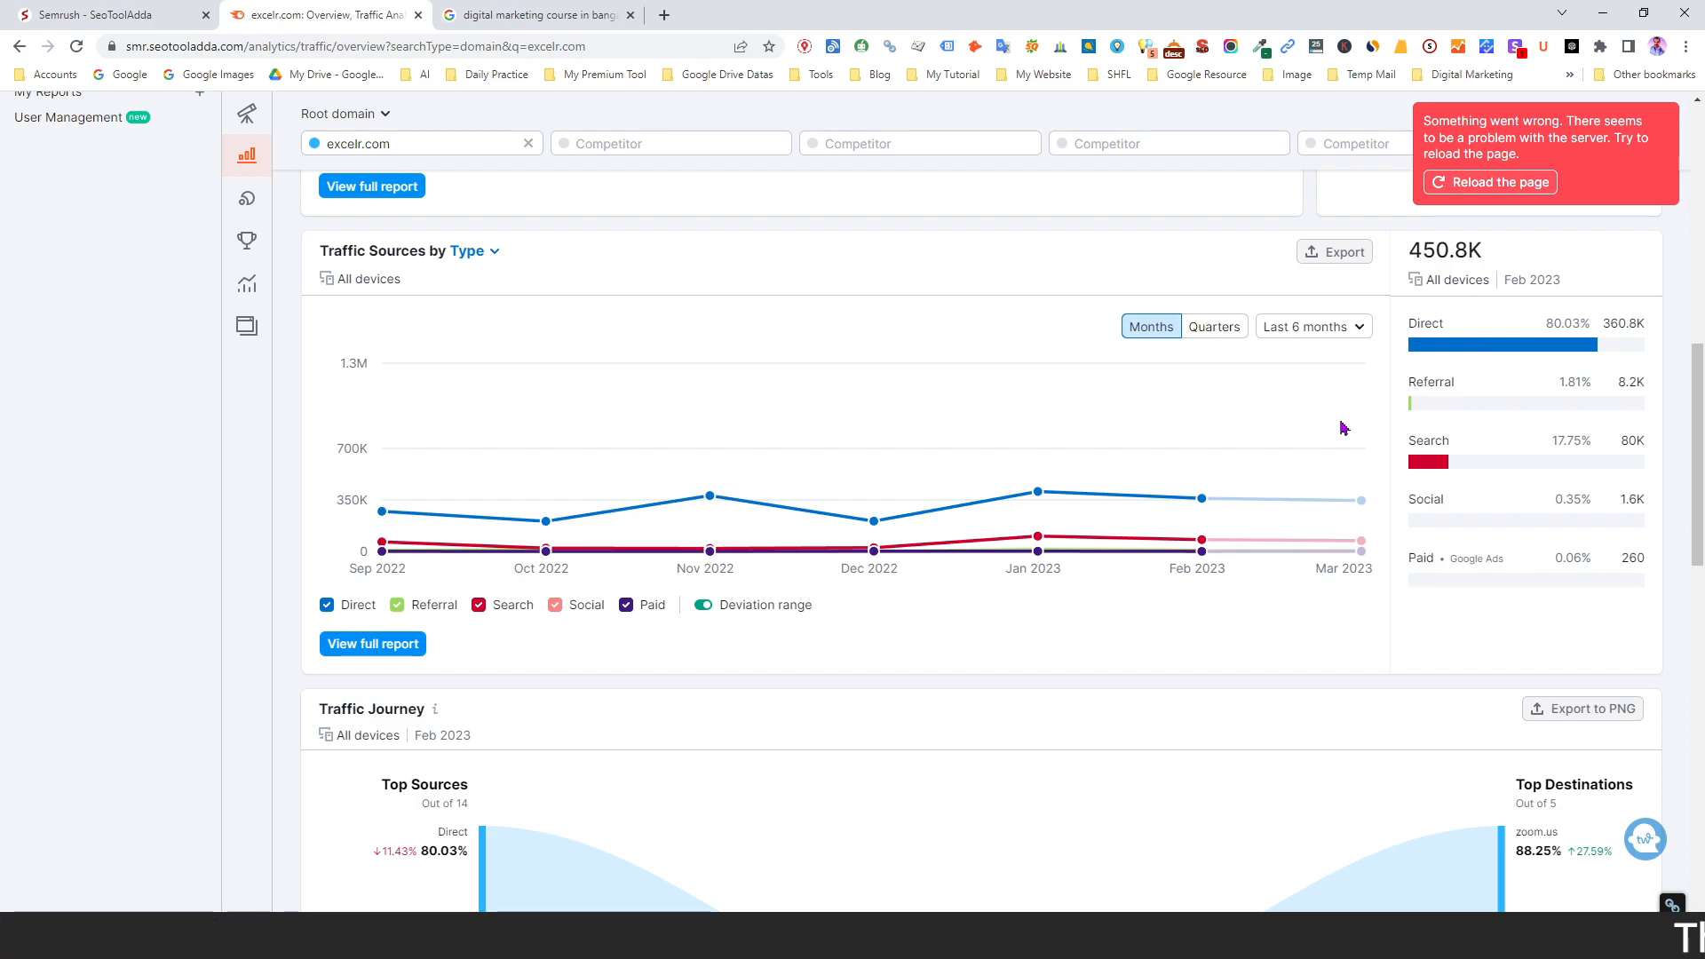
pyautogui.scroll(-4, 1136, 577)
pyautogui.scroll(-1, 1136, 583)
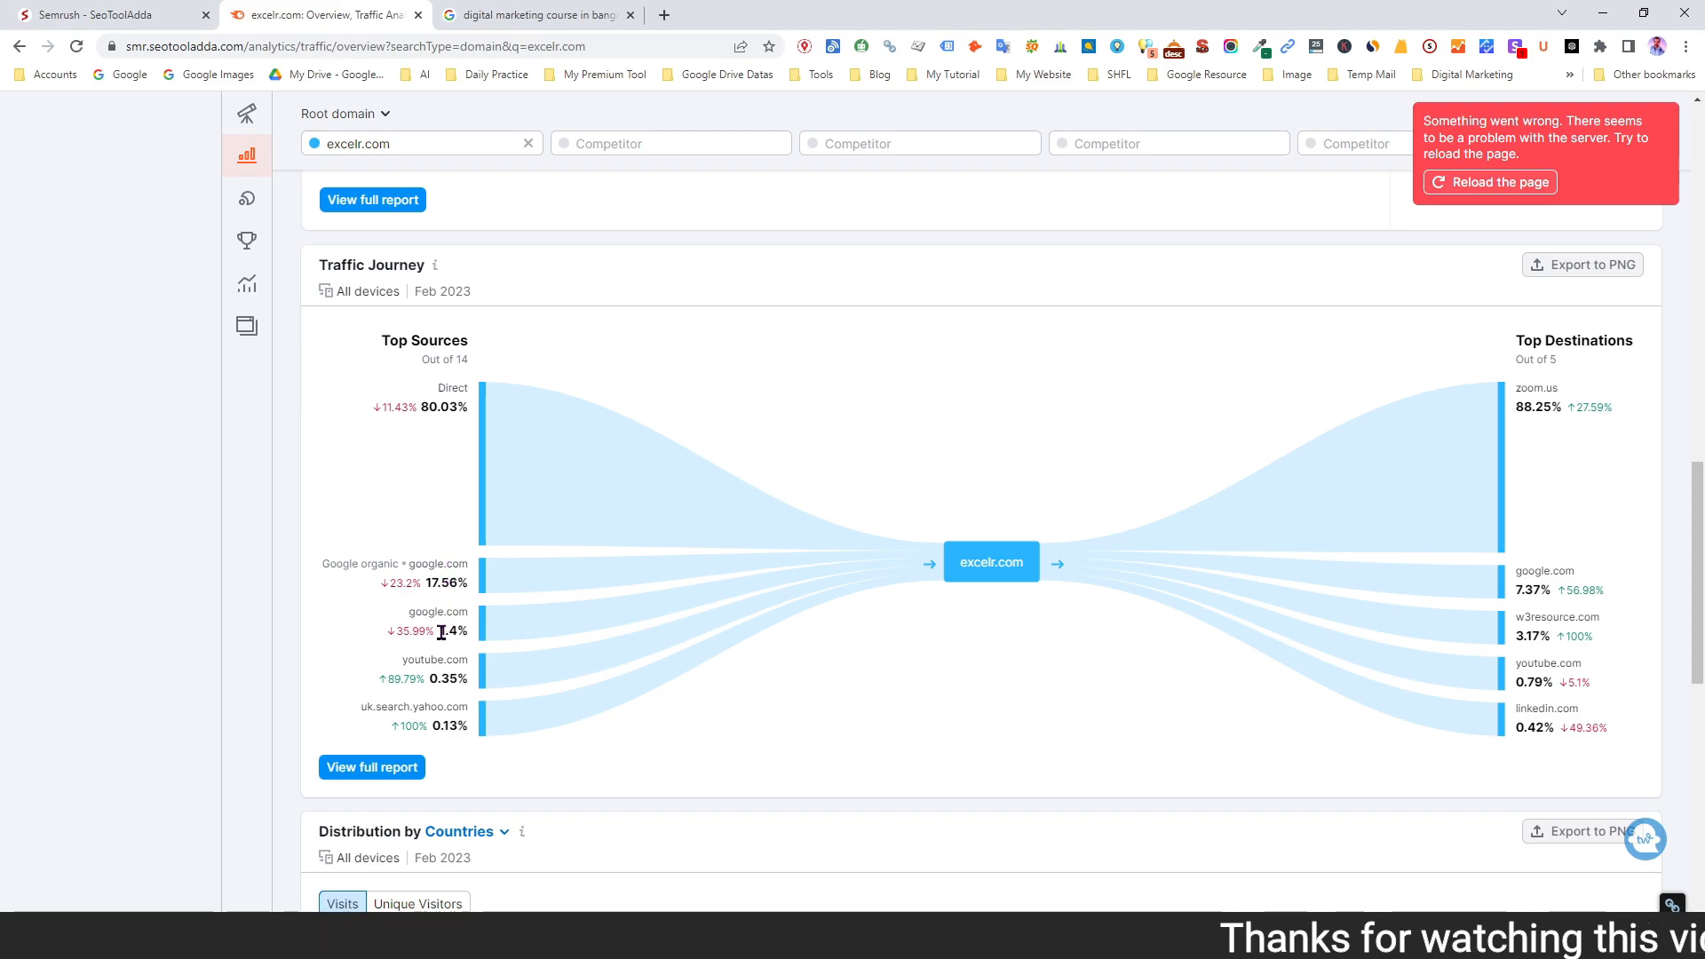
pyautogui.moveTo(423, 730)
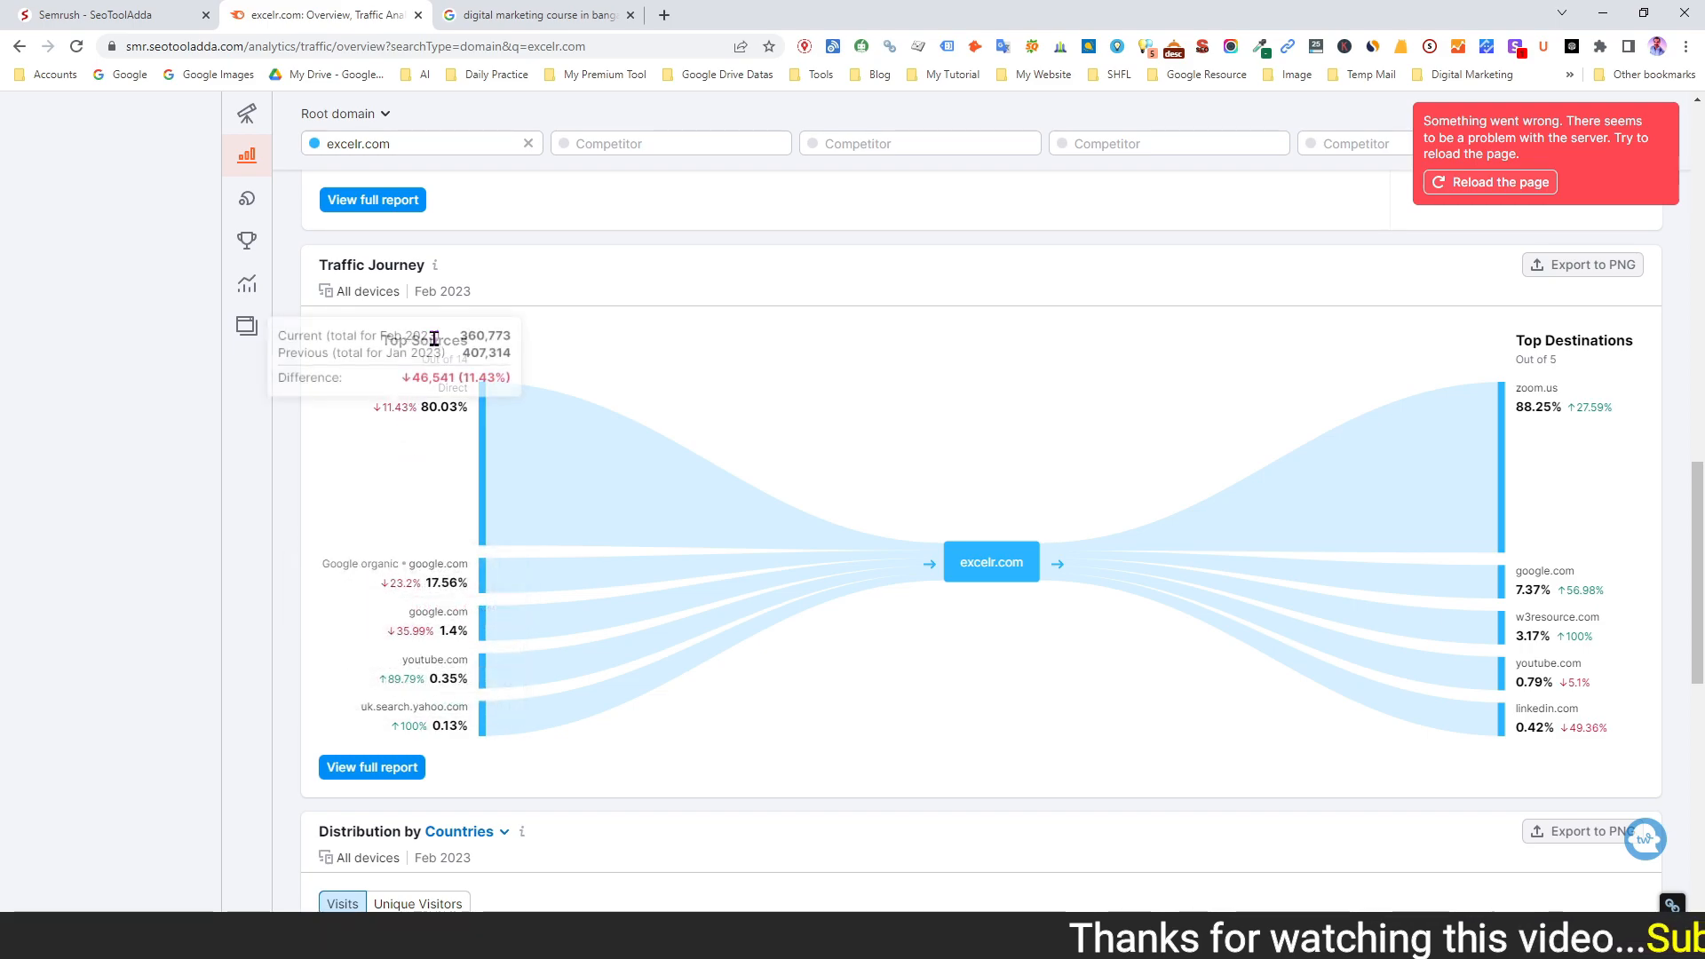
pyautogui.moveTo(433, 381)
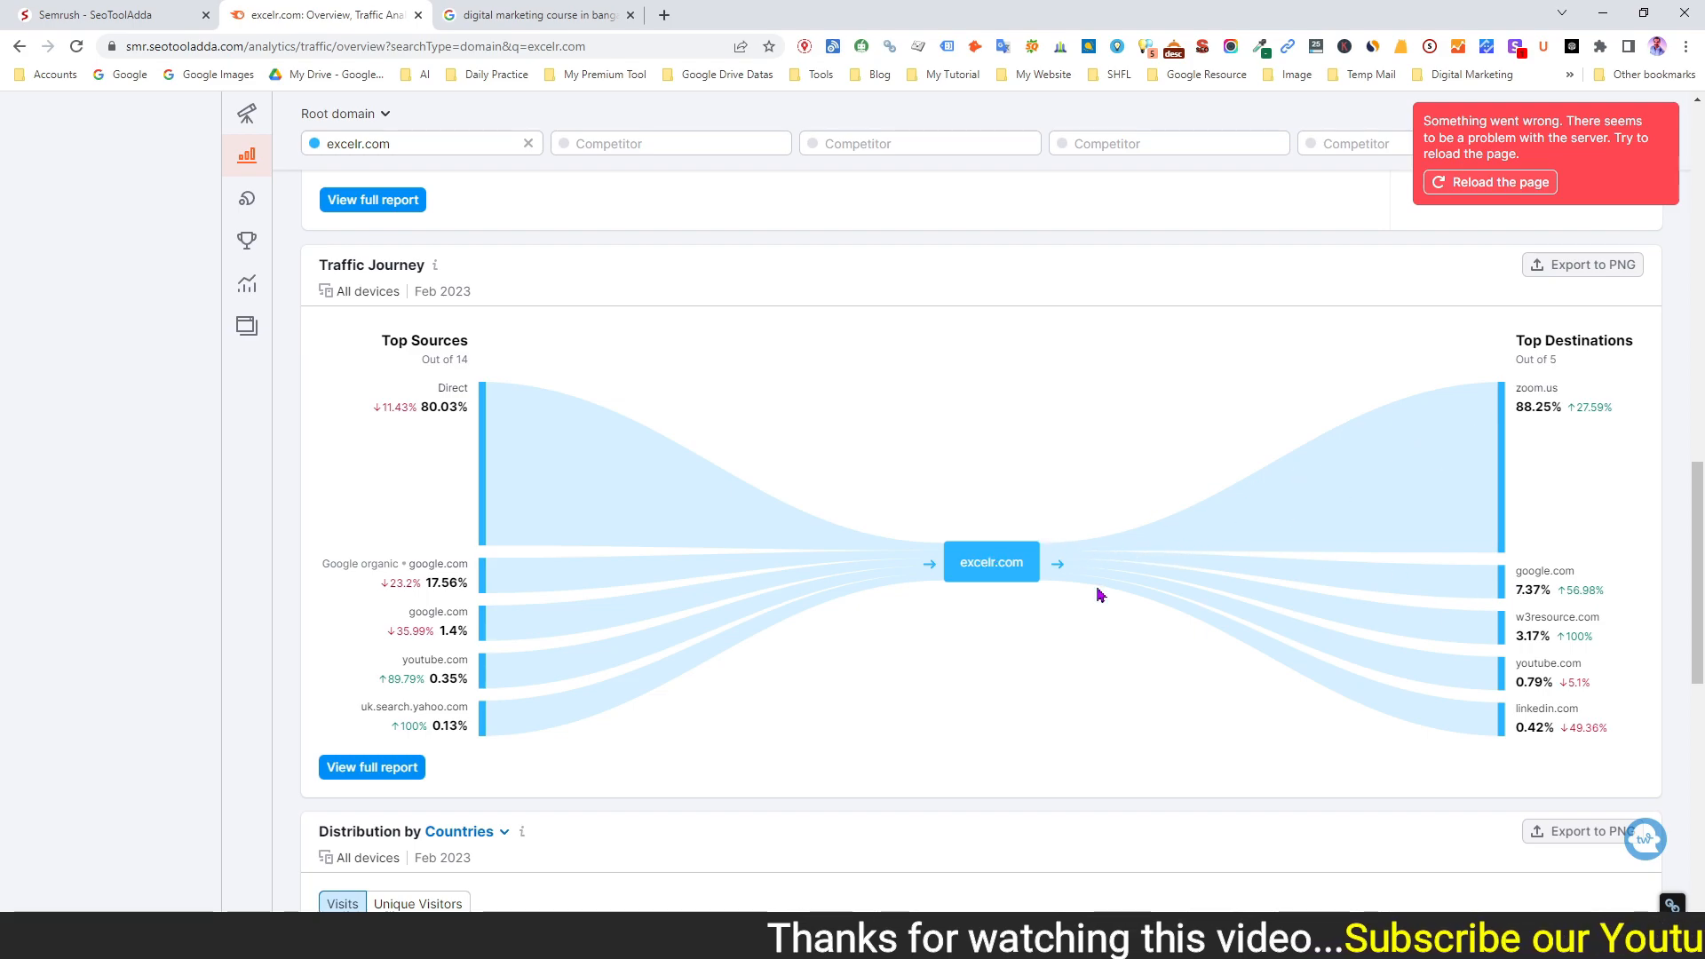
pyautogui.scroll(-5, 1101, 609)
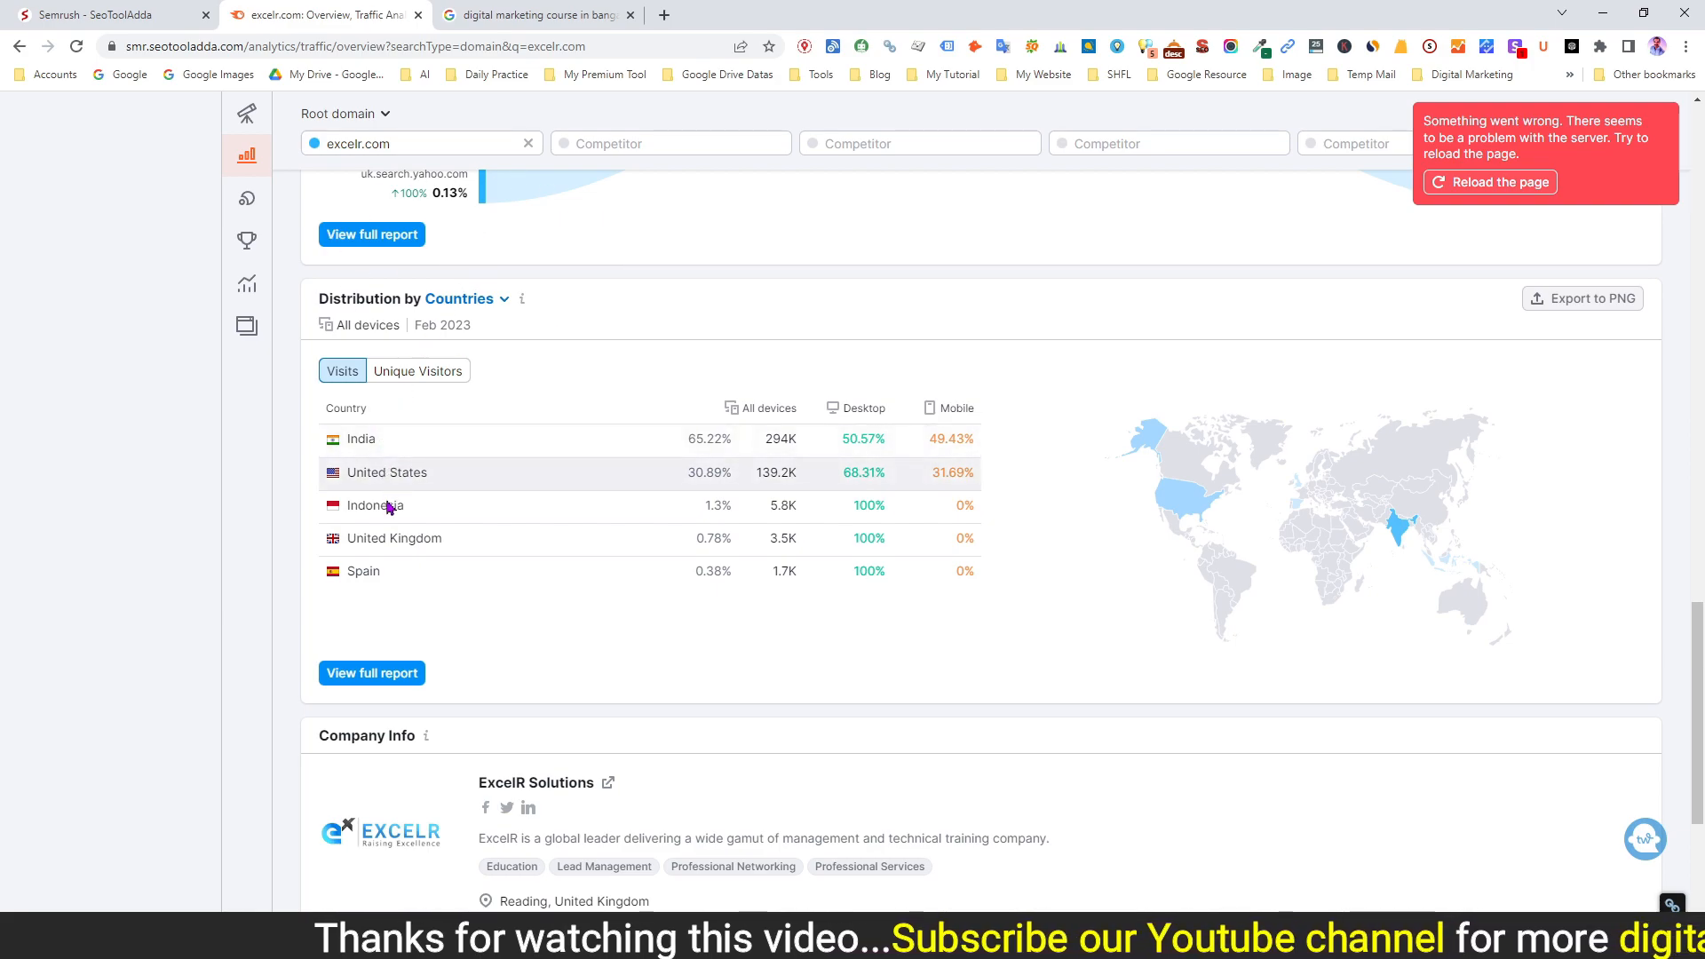
pyautogui.scroll(-4, 374, 595)
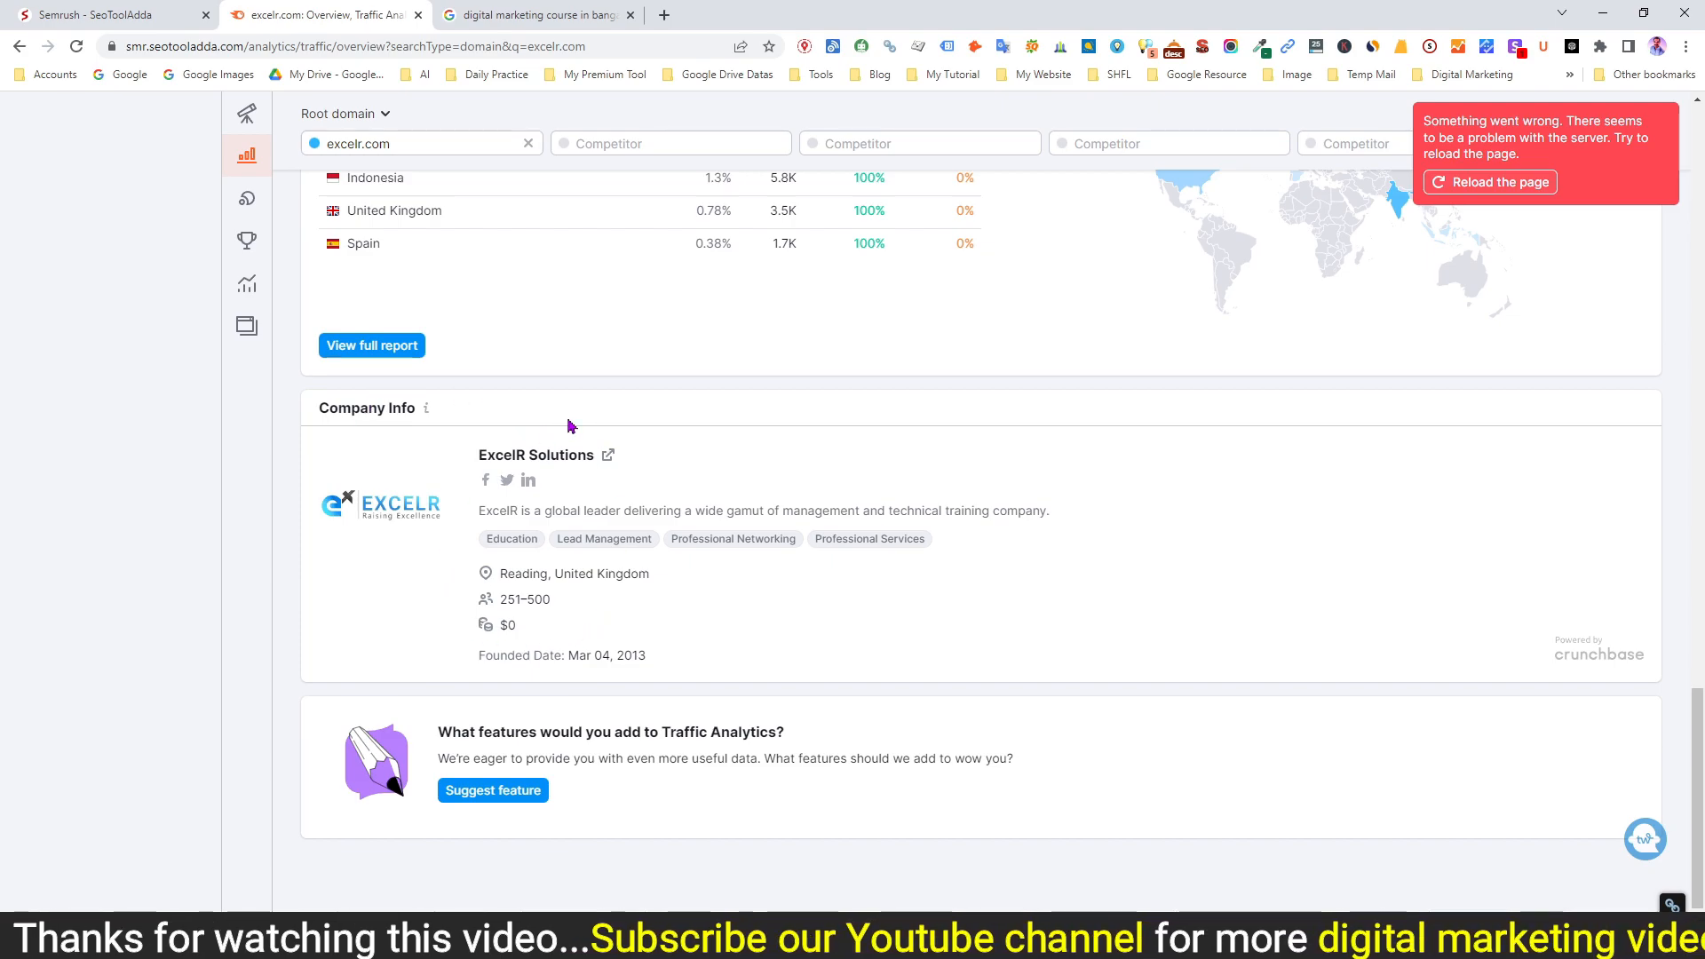
pyautogui.scroll(12, 569, 425)
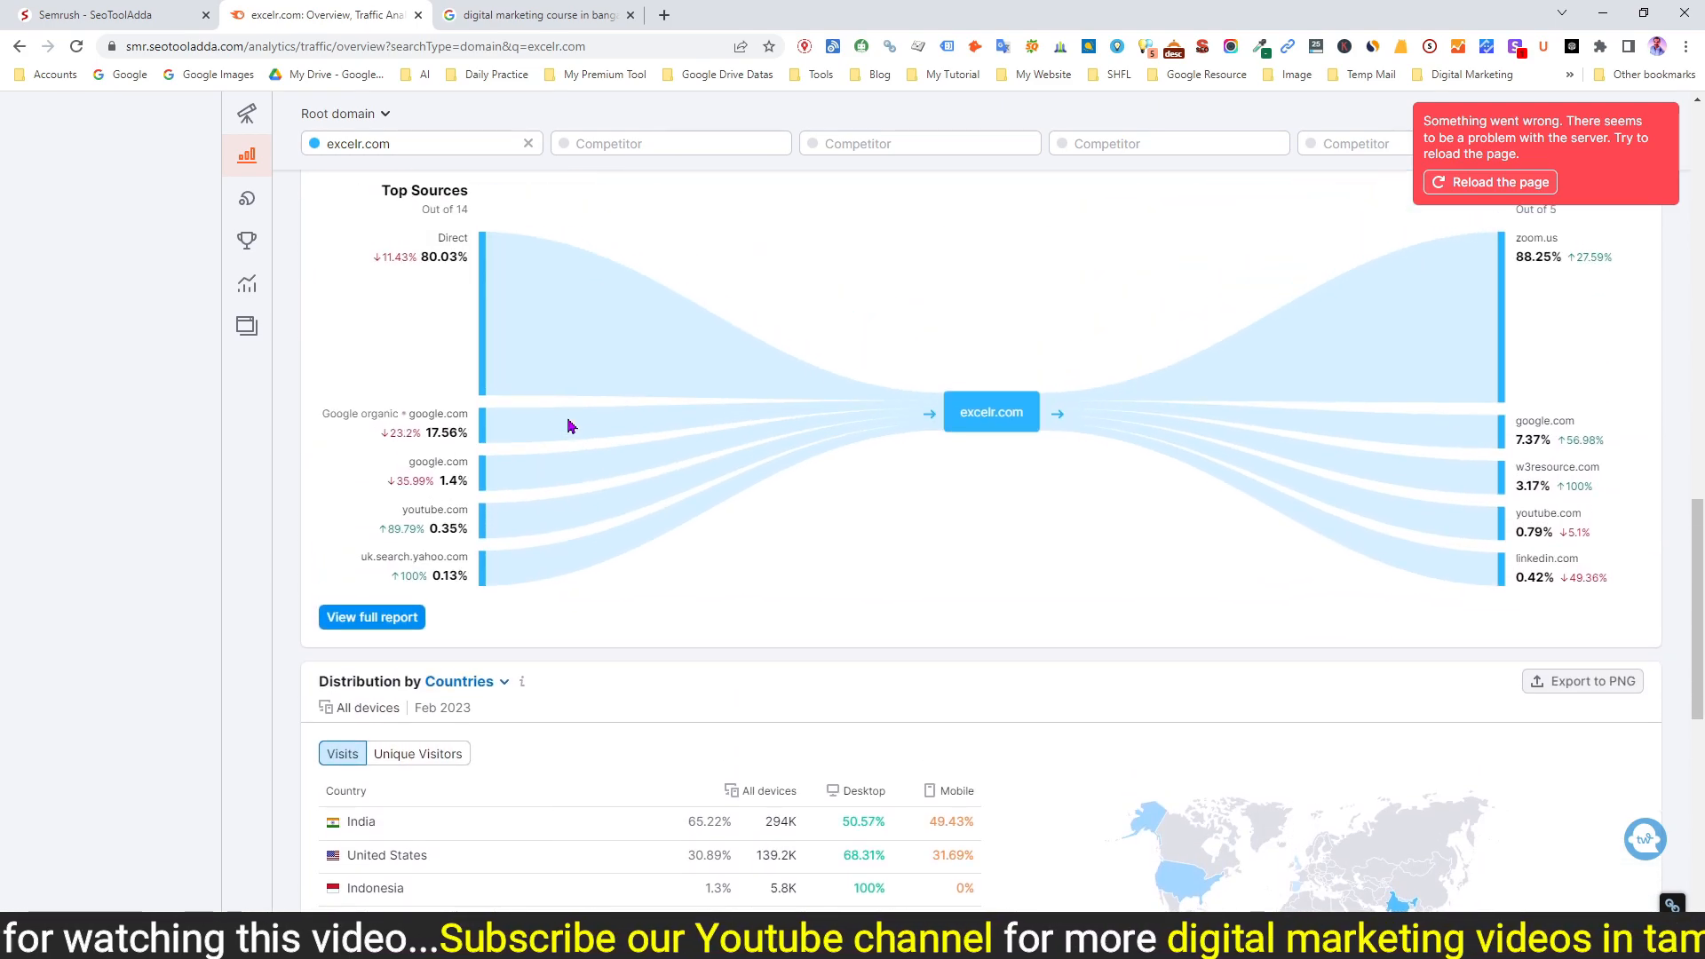